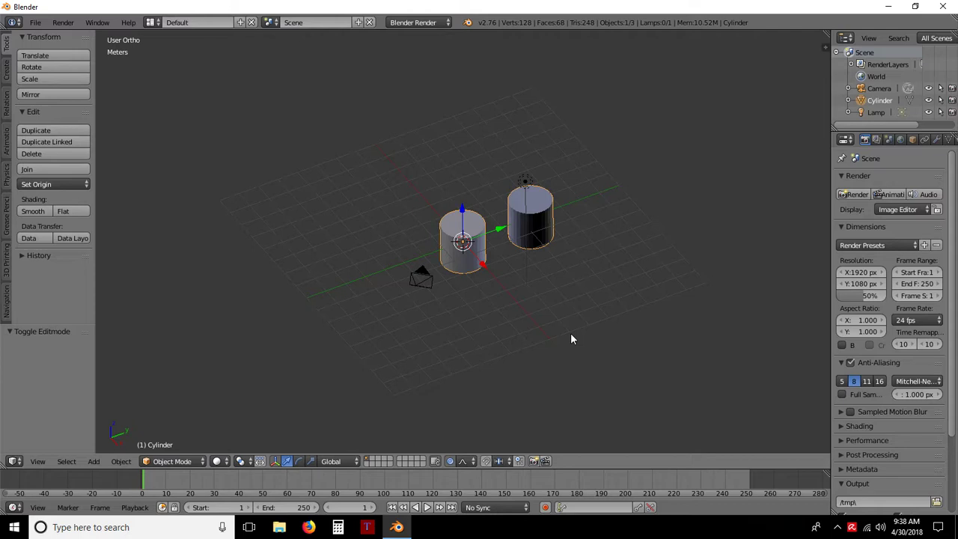
Examine the two cylinders from several sides, comparing the shading of their side walls
{"action": "scroll", "coordinate": [492, 297], "scroll_direction": "up", "scroll_amount": 4}
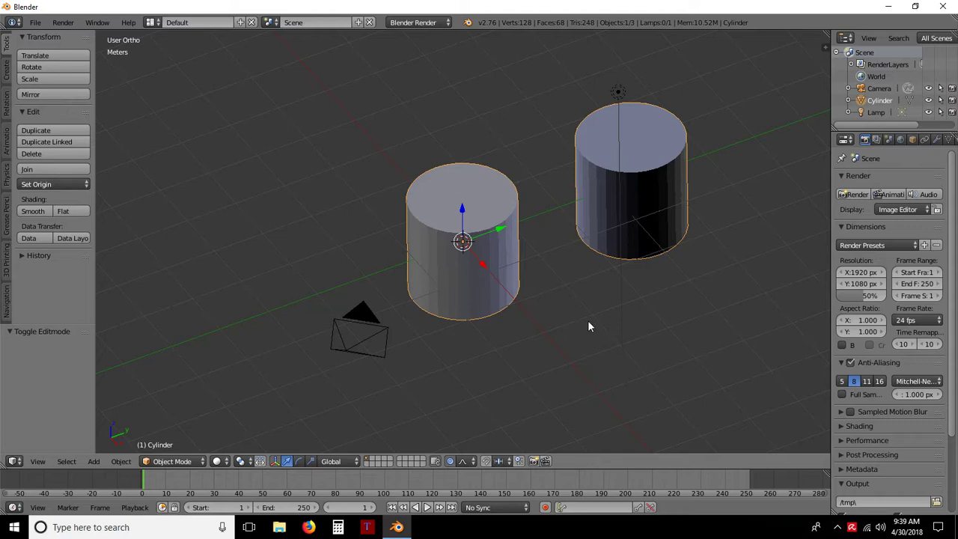
{"action": "middle_click_drag", "start_coordinate": [655, 349], "coordinate": [625, 352]}
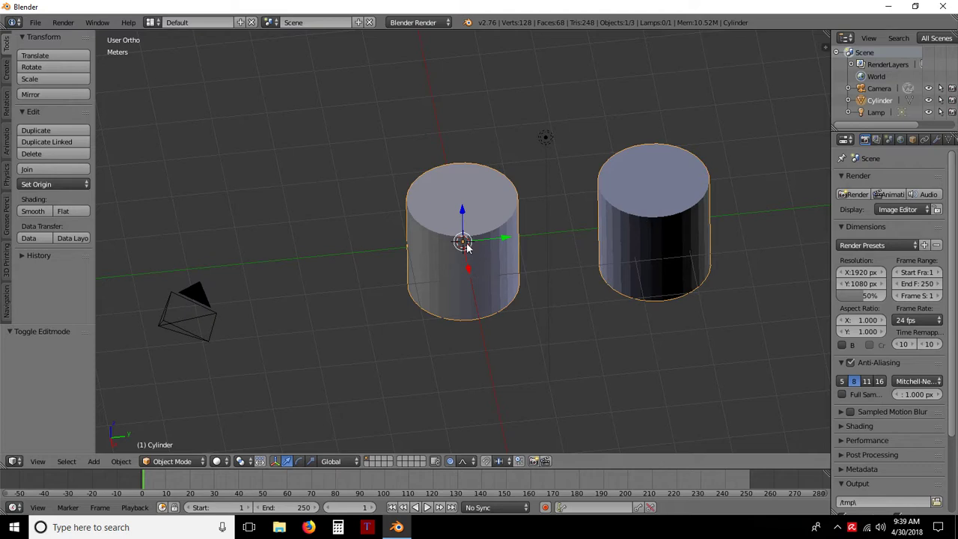
{"action": "scroll", "coordinate": [569, 267], "scroll_direction": "down", "scroll_amount": 1}
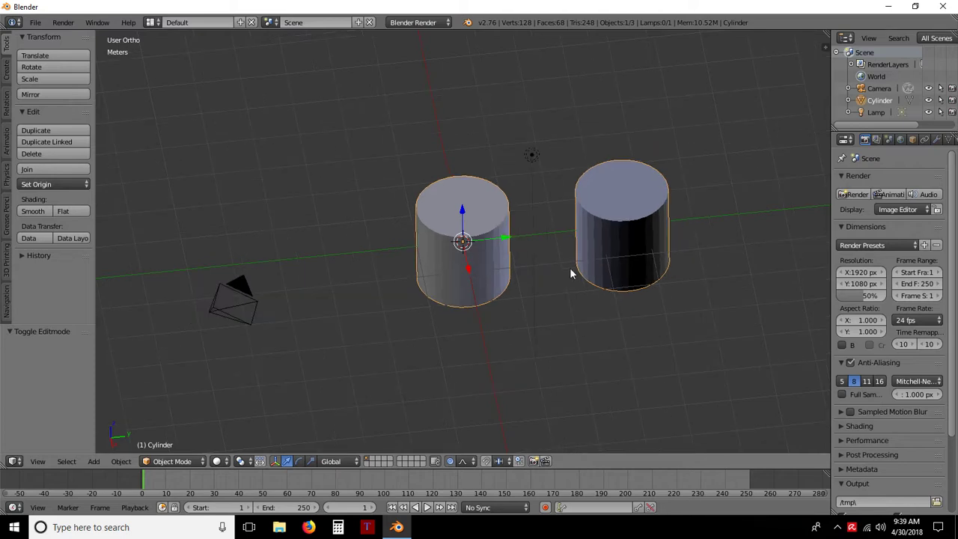
{"action": "middle_click_drag", "start_coordinate": [689, 261], "coordinate": [643, 249]}
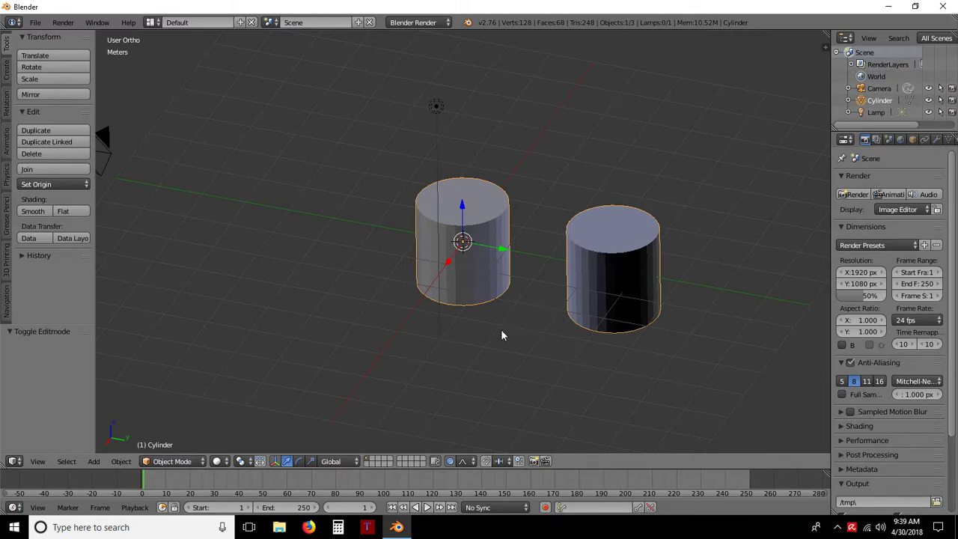
{"action": "middle_click_drag", "start_coordinate": [502, 335], "coordinate": [625, 332]}
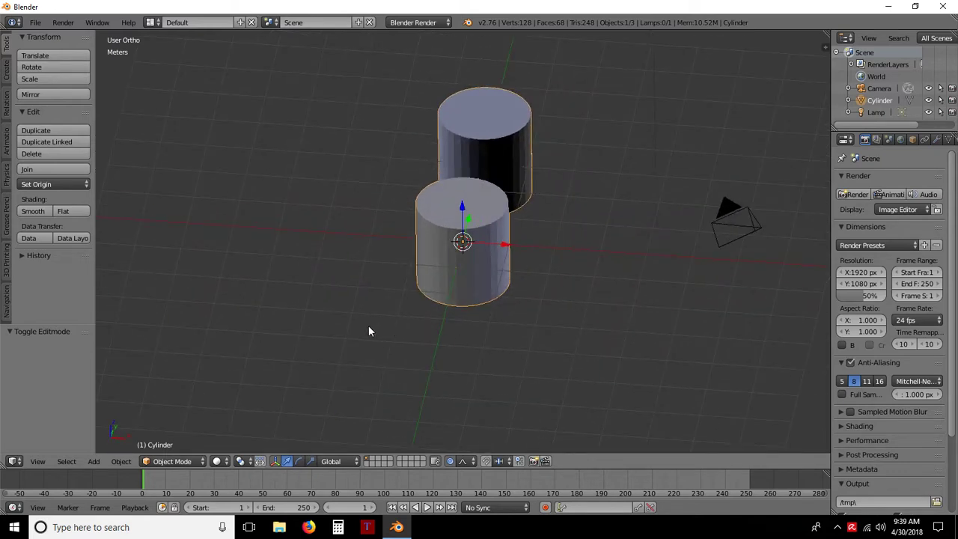
{"action": "middle_click_drag", "start_coordinate": [368, 331], "coordinate": [565, 305]}
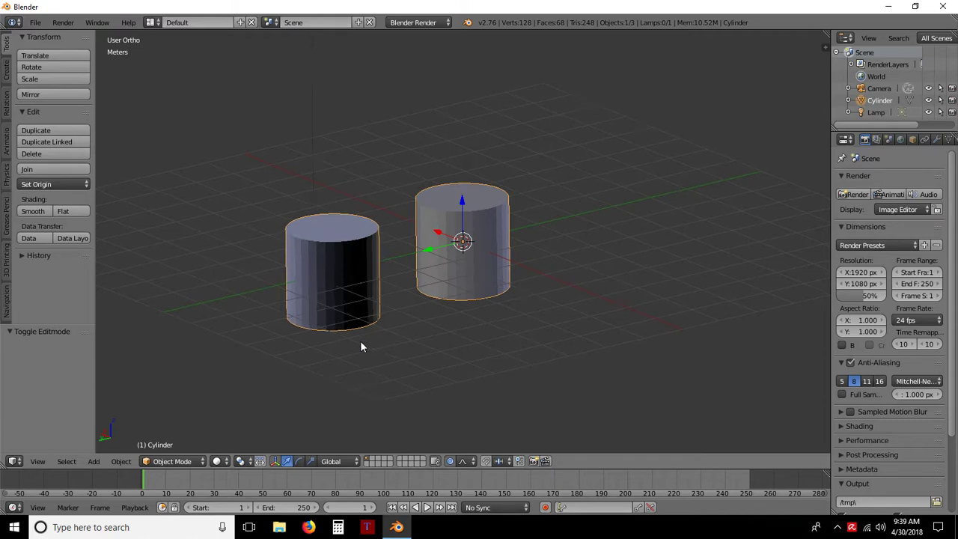
{"action": "middle_click_drag", "start_coordinate": [361, 342], "coordinate": [501, 351]}
{"action": "middle_click_drag", "start_coordinate": [560, 363], "coordinate": [538, 354]}
{"action": "middle_click_drag", "start_coordinate": [586, 222], "coordinate": [317, 294]}
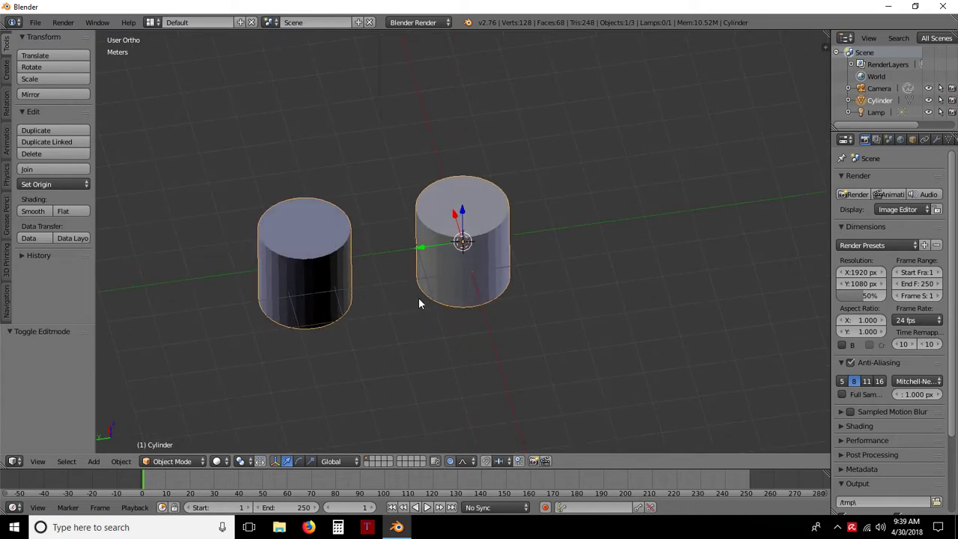
{"action": "middle_click_drag", "start_coordinate": [530, 322], "coordinate": [470, 295]}
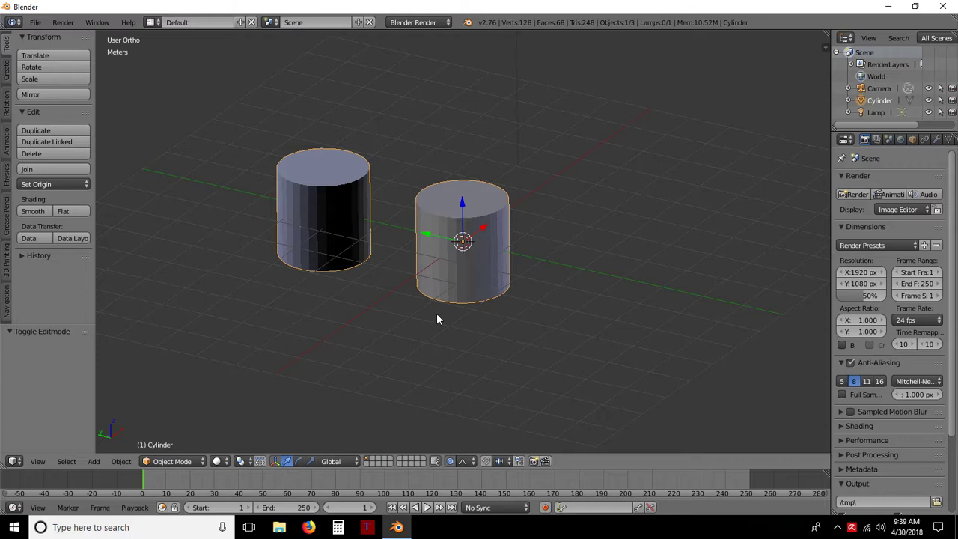
Enter Edit Mode on the cylinder mesh and turn on Backface Culling for the viewport shading
{"action": "key", "text": "Tab"}
{"action": "left_click", "coordinate": [535, 316]}
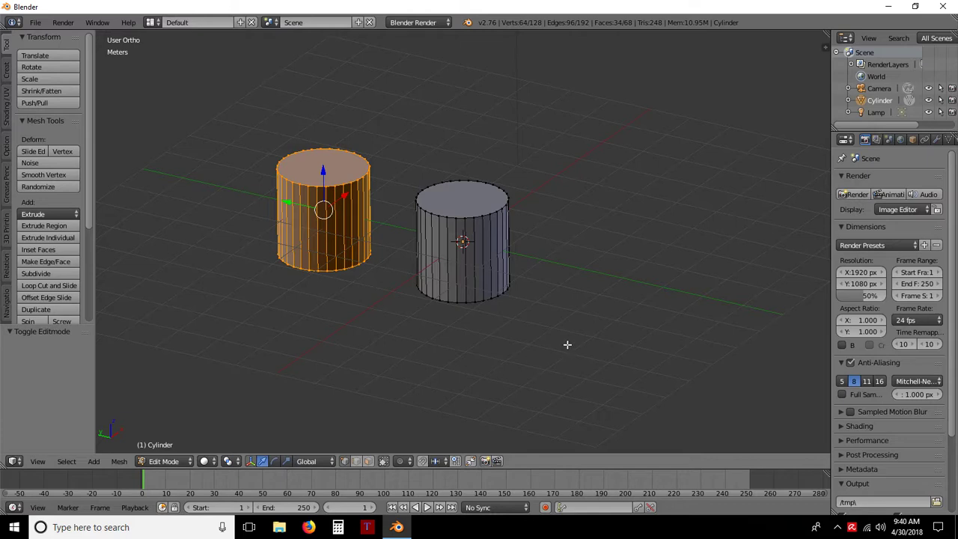
{"action": "key", "text": "n"}
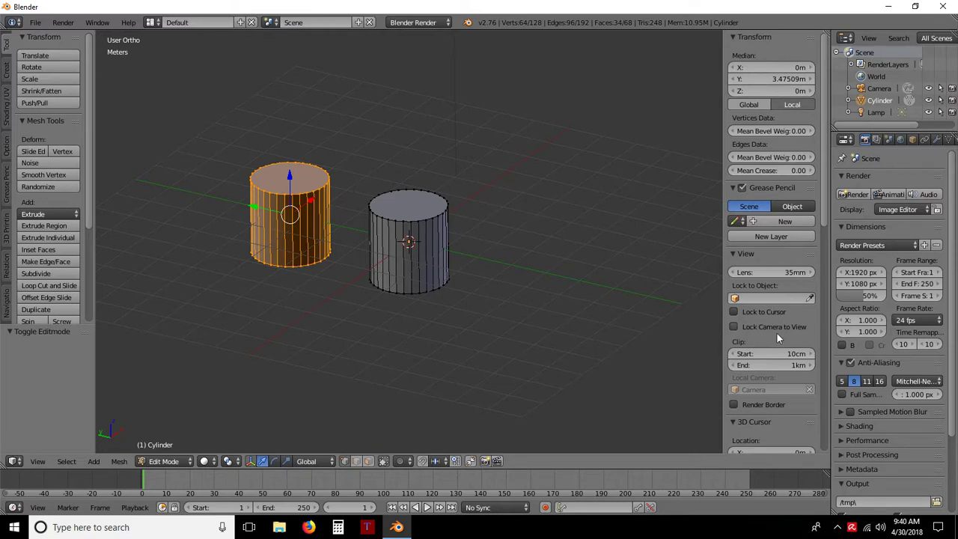
{"action": "scroll", "coordinate": [778, 337], "scroll_direction": "down", "scroll_amount": 8}
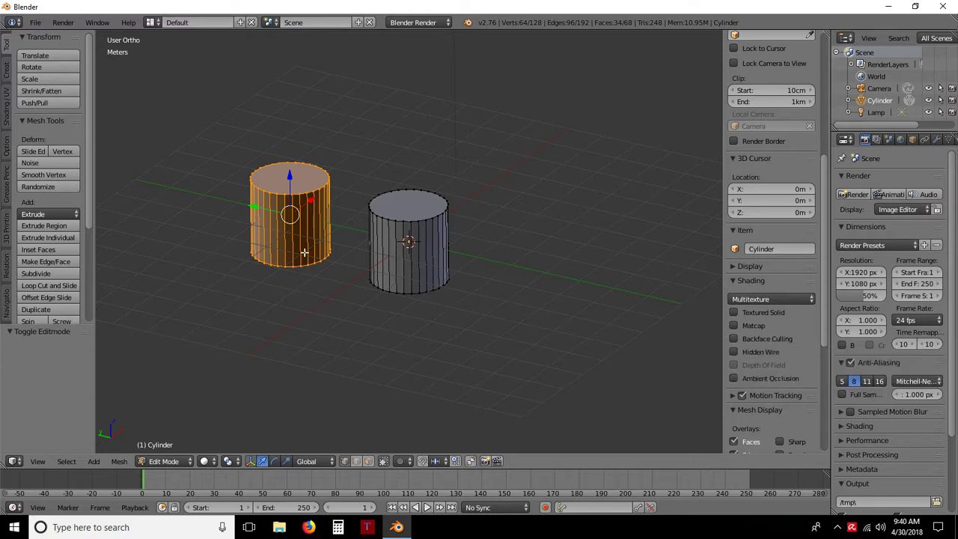
{"action": "mouse_move", "coordinate": [279, 309]}
{"action": "middle_mouse_down"}
{"action": "mouse_move", "coordinate": [436, 329]}
{"action": "mouse_move", "coordinate": [563, 310]}
{"action": "middle_mouse_up"}
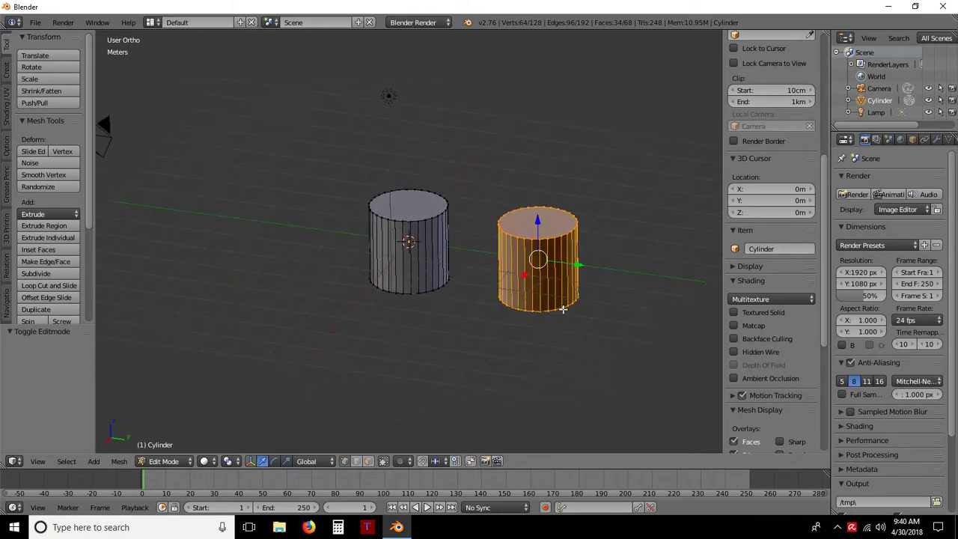
{"action": "left_click", "coordinate": [735, 339]}
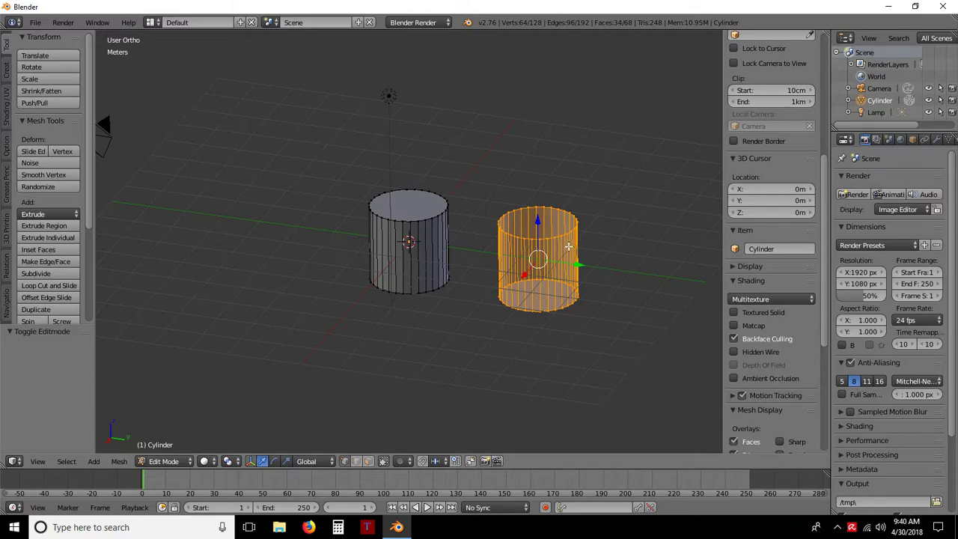
{"action": "key", "text": "n"}
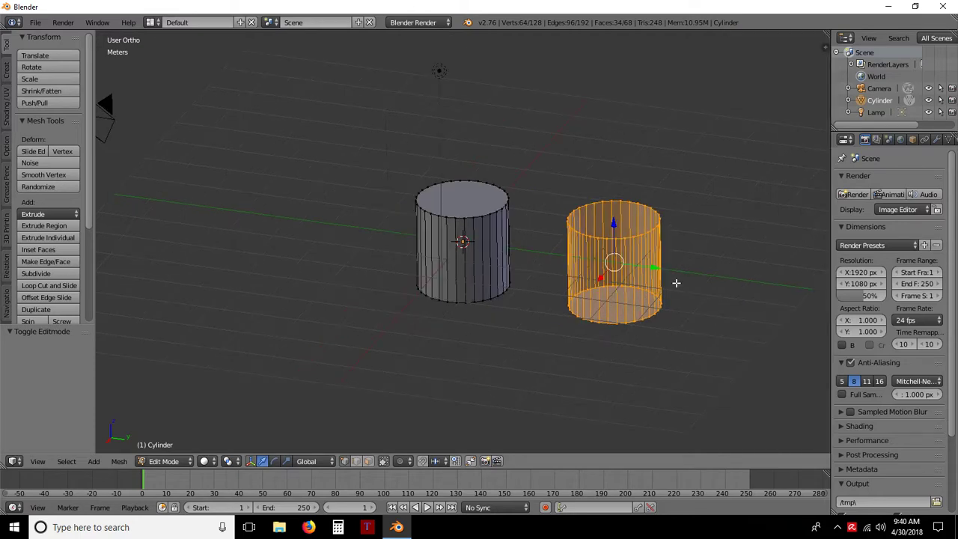
{"action": "middle_click_drag", "start_coordinate": [681, 279], "coordinate": [669, 156]}
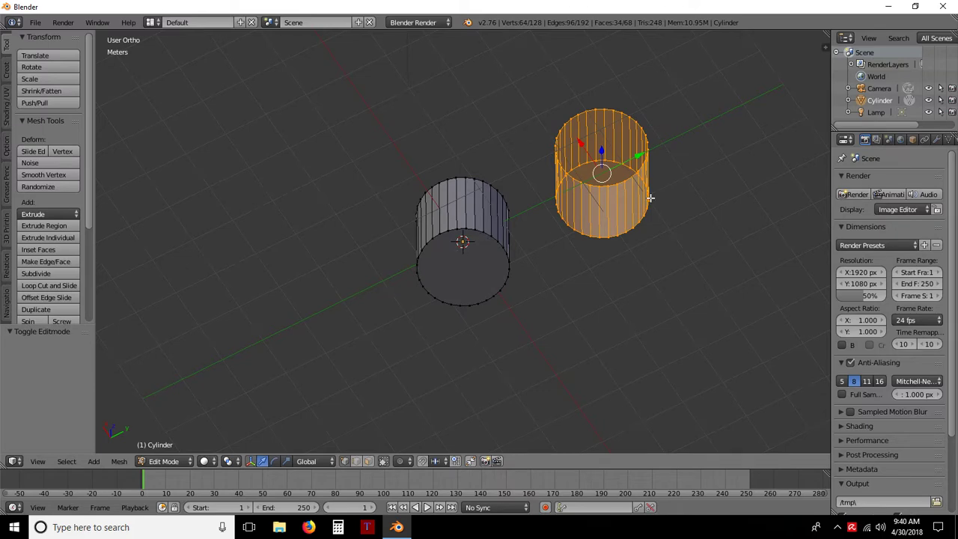
{"action": "middle_click_drag", "start_coordinate": [650, 198], "coordinate": [625, 327]}
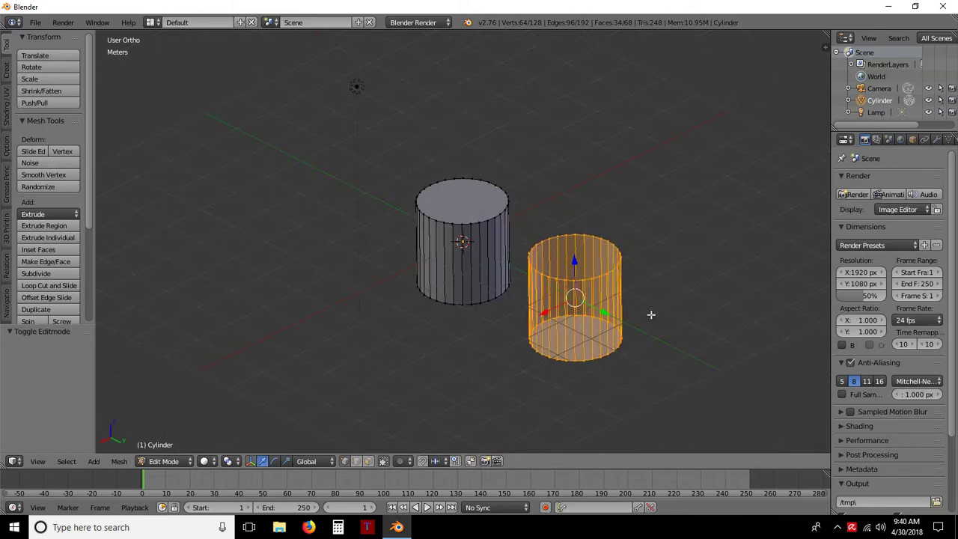
Display the face normals of the mesh as lines
{"action": "key", "text": "n"}
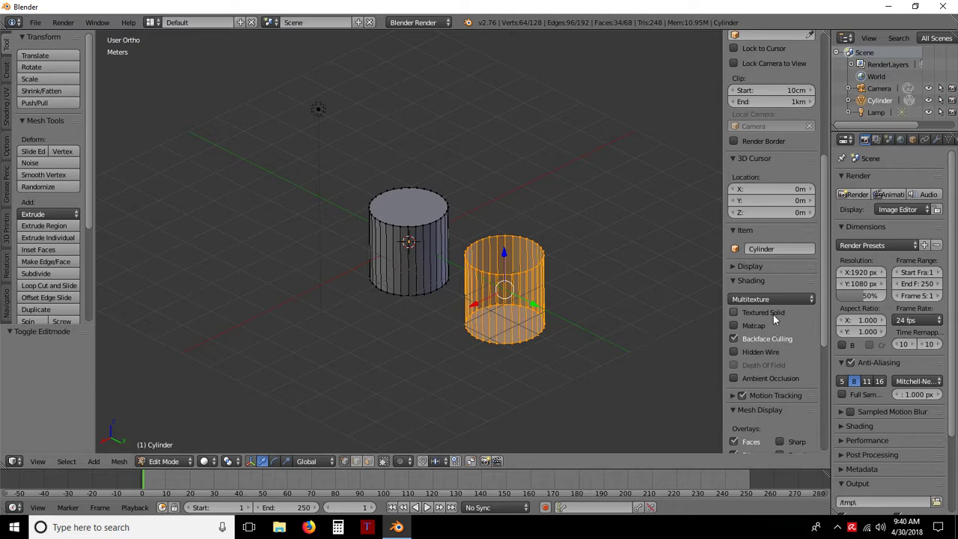
{"action": "scroll", "coordinate": [773, 314], "scroll_direction": "down", "scroll_amount": 5}
{"action": "scroll", "coordinate": [773, 314], "scroll_direction": "down", "scroll_amount": 3}
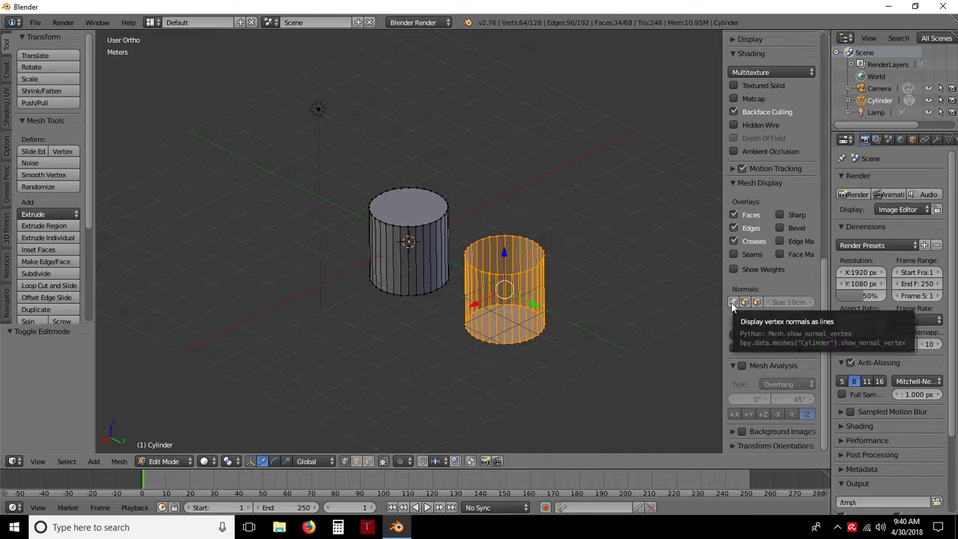
{"action": "left_click", "coordinate": [757, 303]}
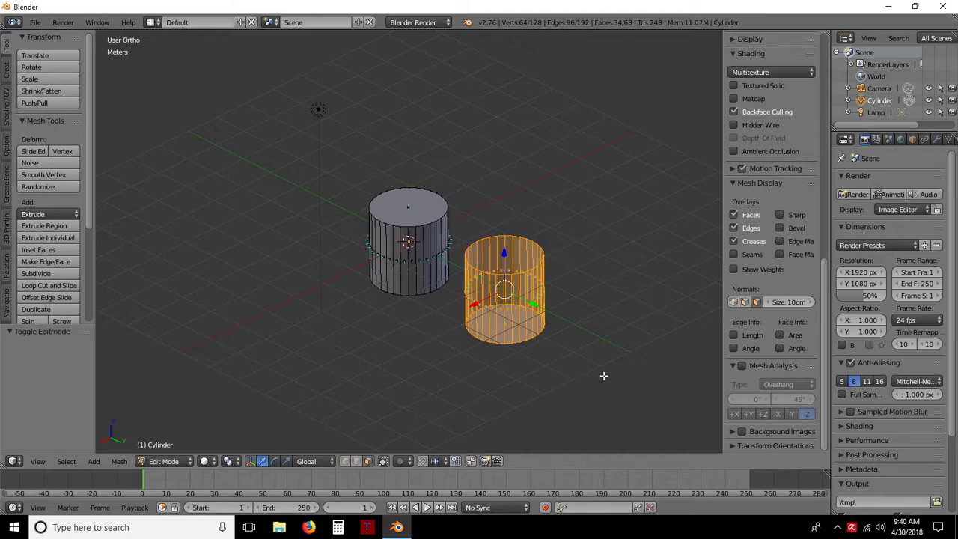
Examine the direction of the face normals on both cylinders from close up and different angles
{"action": "scroll", "coordinate": [504, 323], "scroll_direction": "up", "scroll_amount": 4}
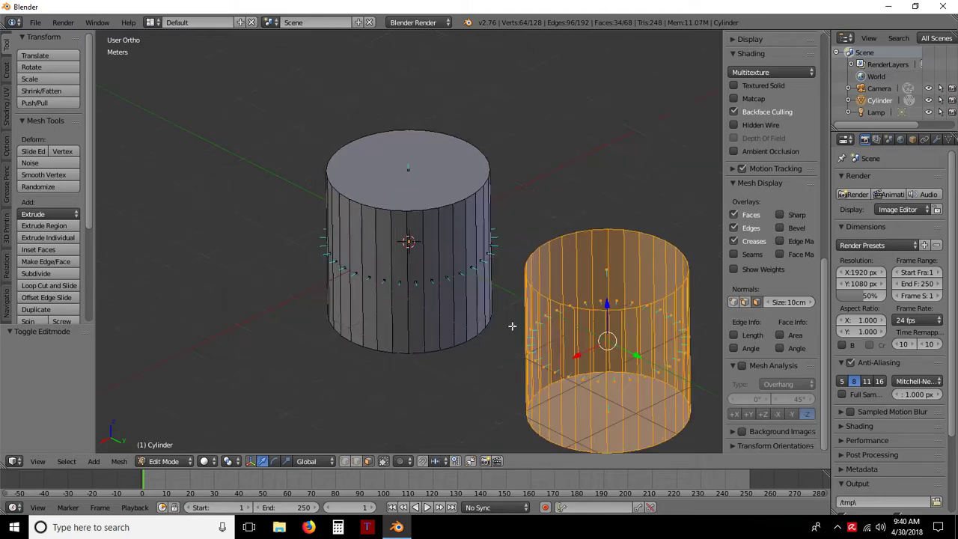
{"action": "middle_click_drag", "start_coordinate": [600, 343], "coordinate": [629, 342]}
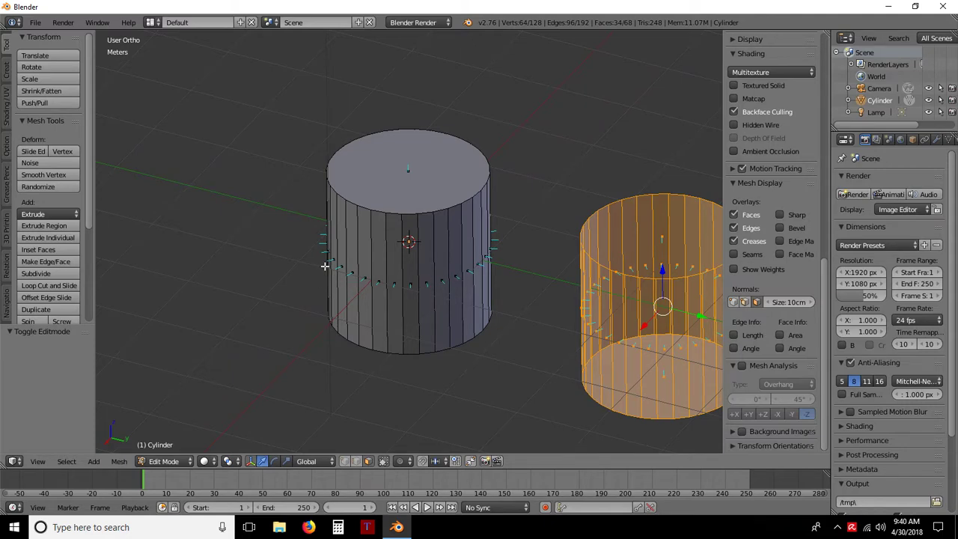
{"action": "middle_click_drag", "start_coordinate": [325, 265], "coordinate": [447, 284]}
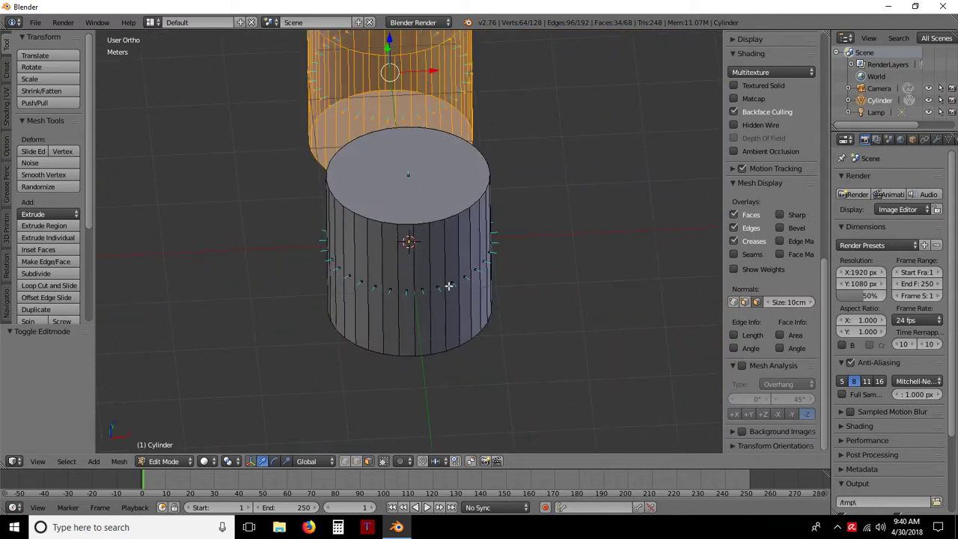
{"action": "middle_click_drag", "start_coordinate": [366, 305], "coordinate": [441, 265]}
{"action": "middle_click_drag", "start_coordinate": [489, 211], "coordinate": [367, 250]}
{"action": "middle_click_drag", "start_coordinate": [458, 256], "coordinate": [411, 262]}
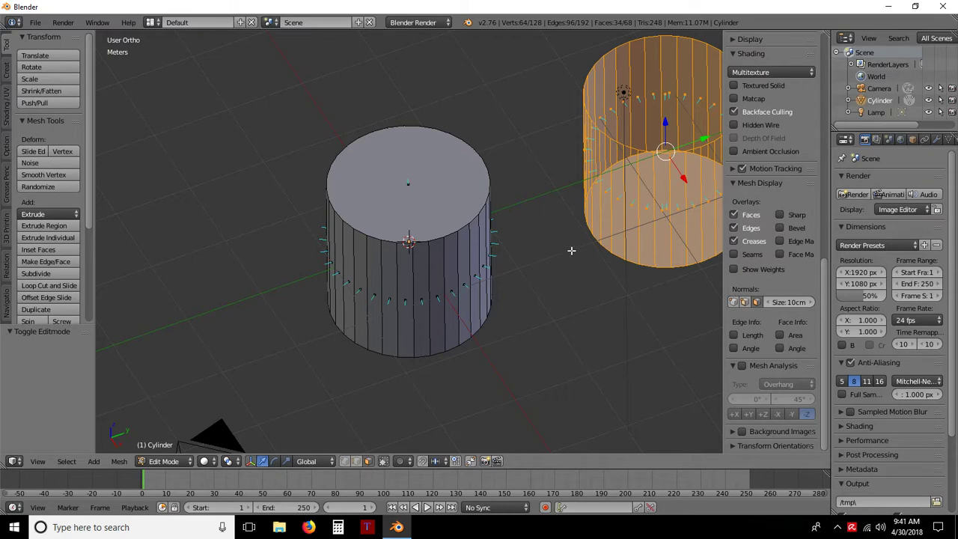
{"action": "middle_click_drag", "start_coordinate": [623, 229], "coordinate": [473, 288], "text": "shift"}
{"action": "middle_click_drag", "start_coordinate": [512, 254], "coordinate": [515, 199]}
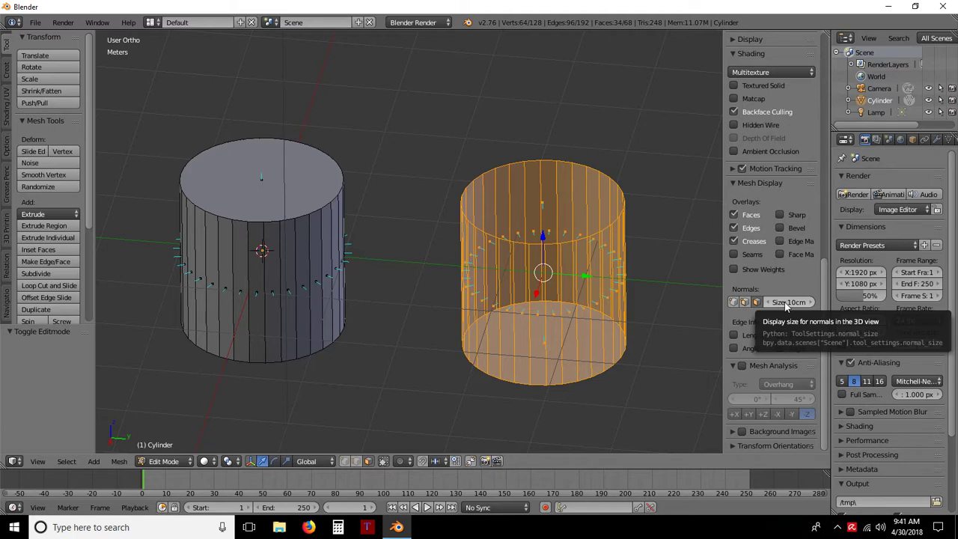
Set the normals display size to 70 cm and show vertex normals instead of face normals
{"action": "left_click_drag", "start_coordinate": [785, 306], "coordinate": [797, 306]}
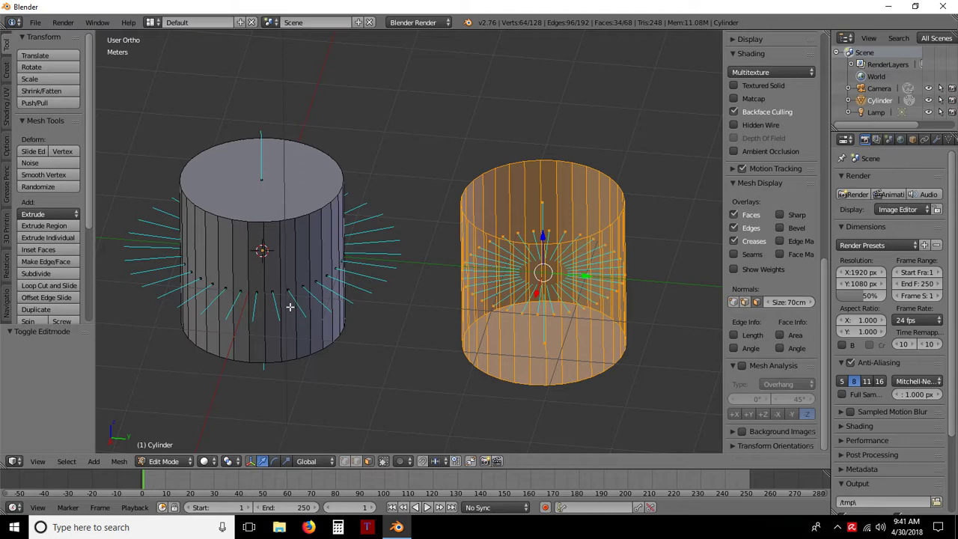
{"action": "left_click", "coordinate": [733, 302]}
{"action": "left_click", "coordinate": [757, 302]}
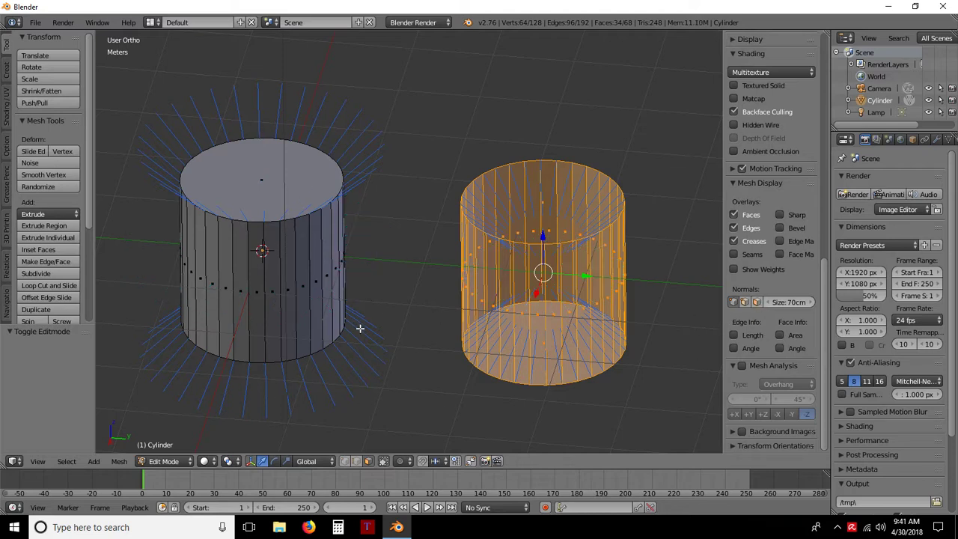
Switch the display from vertex normals back to face normals and set their size to 10 cm
{"action": "left_click", "coordinate": [733, 303]}
{"action": "left_click", "coordinate": [756, 302]}
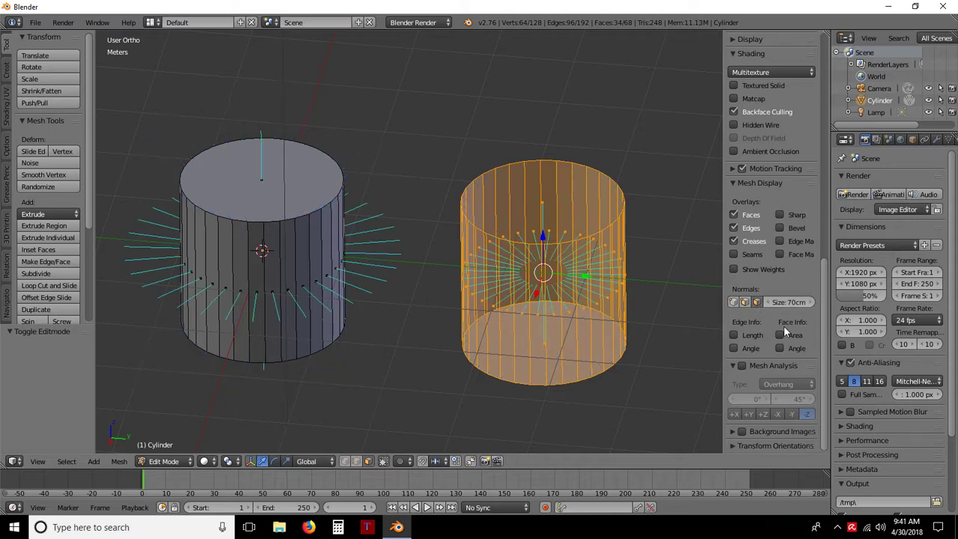
{"action": "left_click", "coordinate": [787, 302]}
{"action": "type", "text": "10cm"}
{"action": "key", "text": "Return"}
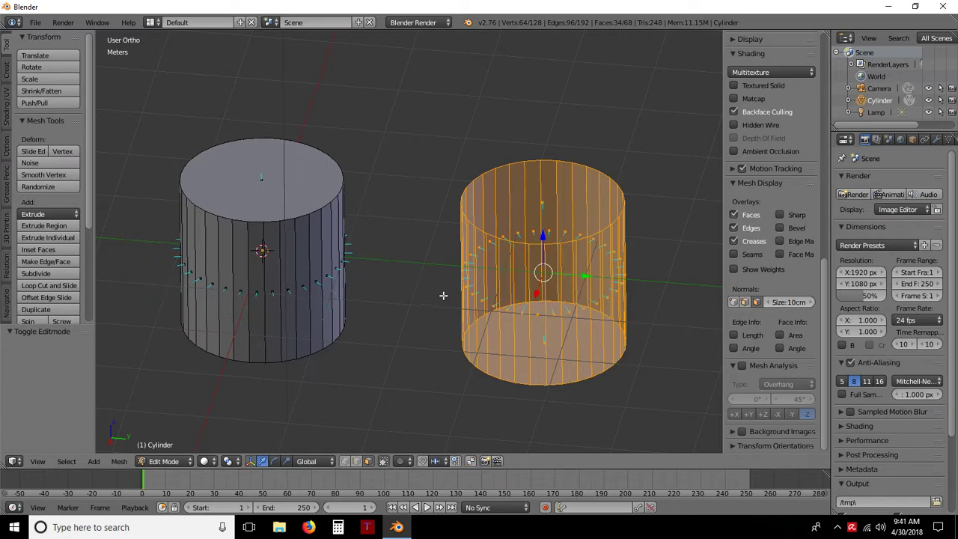
Switch the mesh selection mode to vertices and back to faces
{"action": "middle_click_drag", "start_coordinate": [344, 324], "coordinate": [342, 351]}
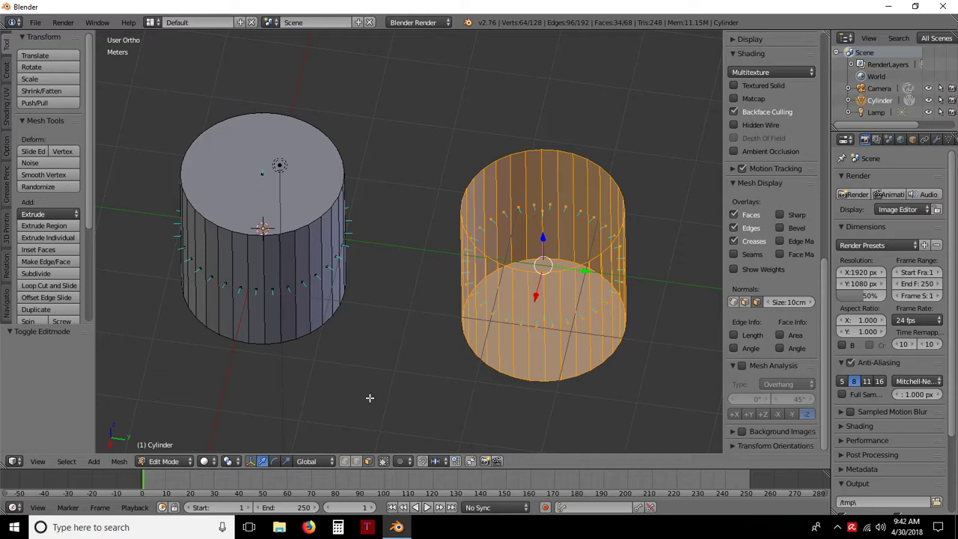
{"action": "left_click", "coordinate": [343, 464]}
{"action": "left_click", "coordinate": [369, 461]}
Recalculate the normals of the selected cylinder's faces, and undo the recalculation
{"action": "left_click", "coordinate": [118, 461]}
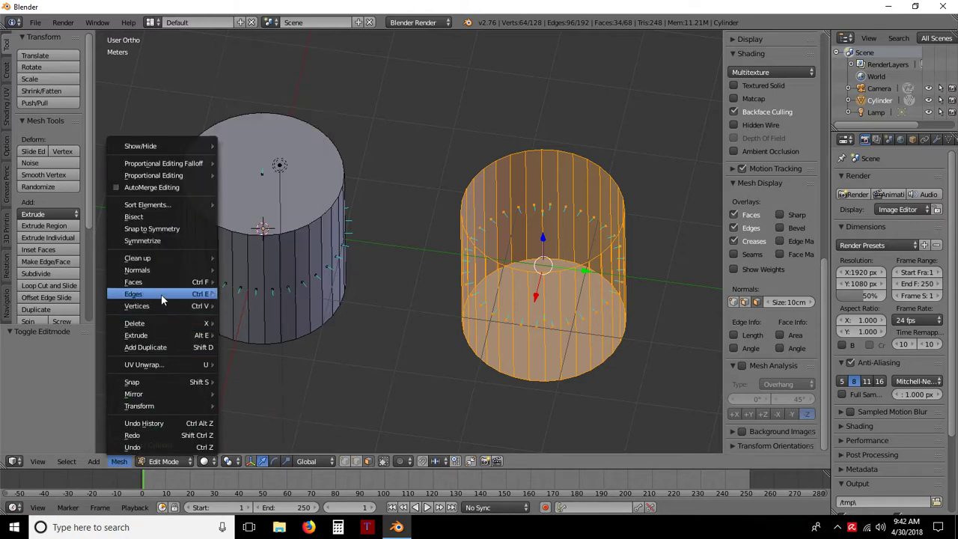
{"action": "mouse_move", "coordinate": [161, 294]}
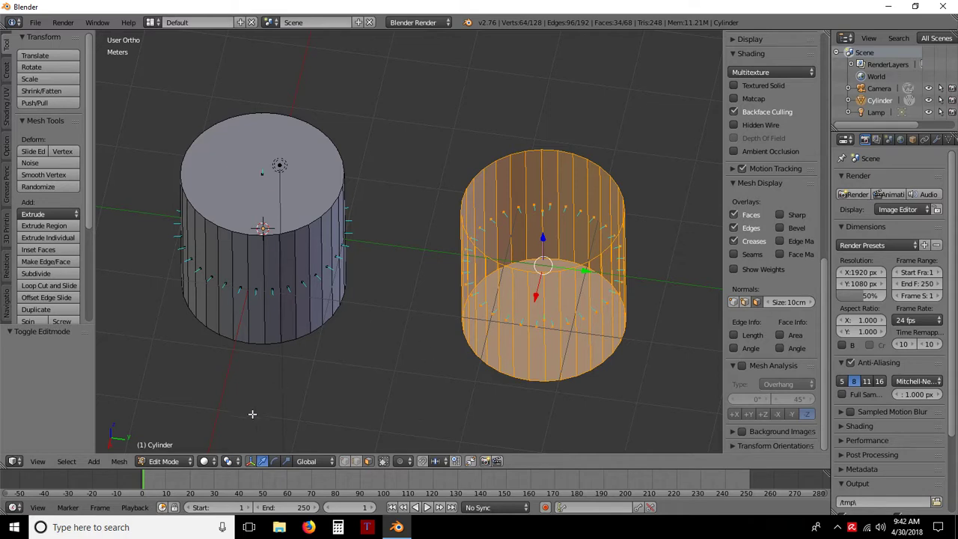
{"action": "left_click", "coordinate": [119, 461]}
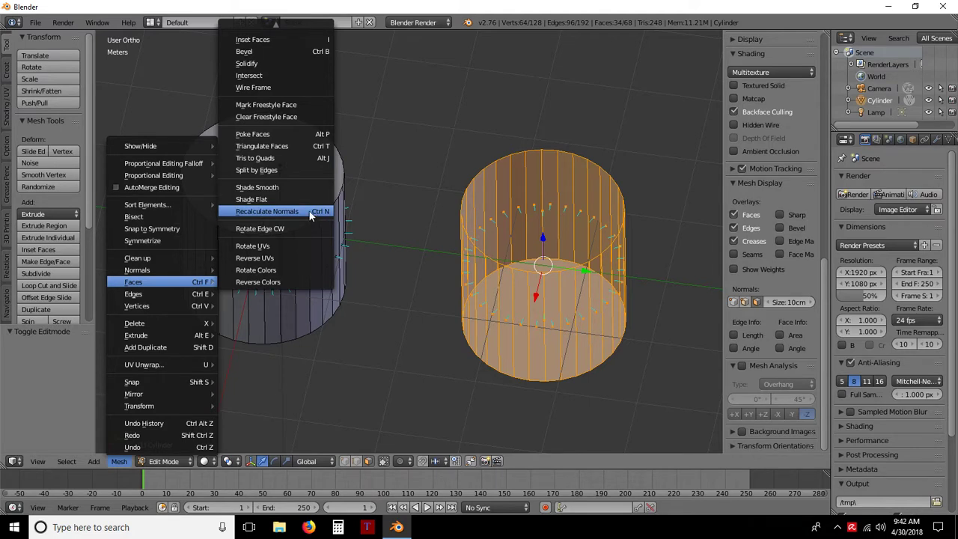
{"action": "left_click", "coordinate": [309, 211]}
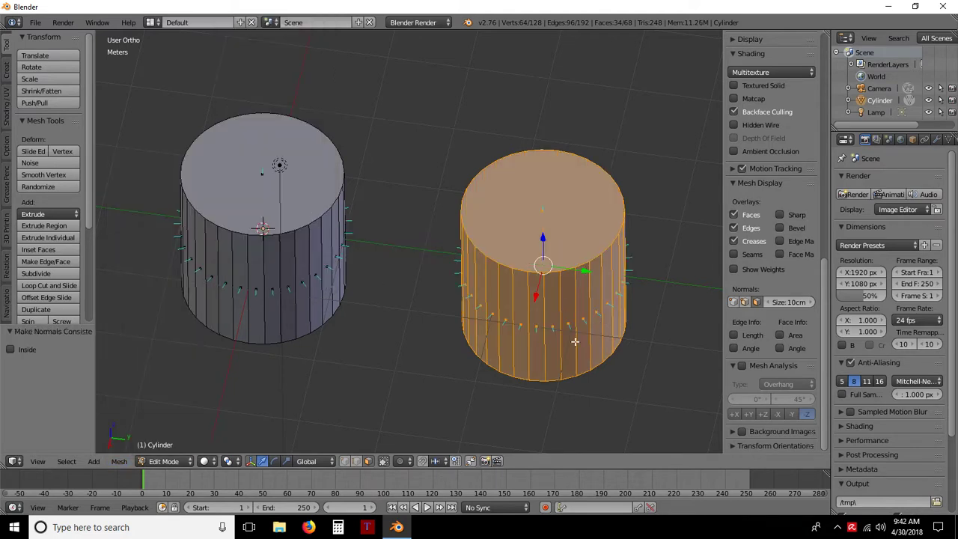
{"action": "key", "text": "ctrl+z"}
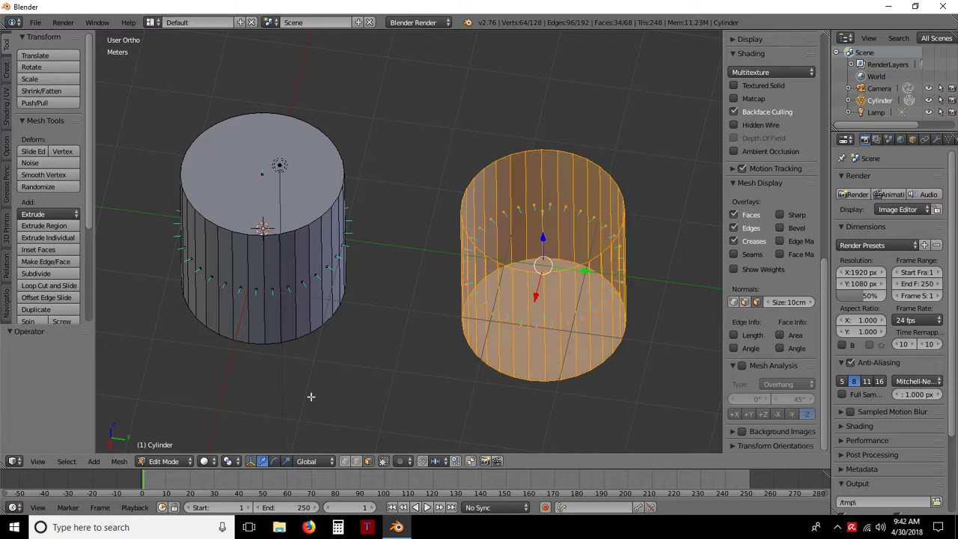
{"action": "left_click", "coordinate": [123, 462]}
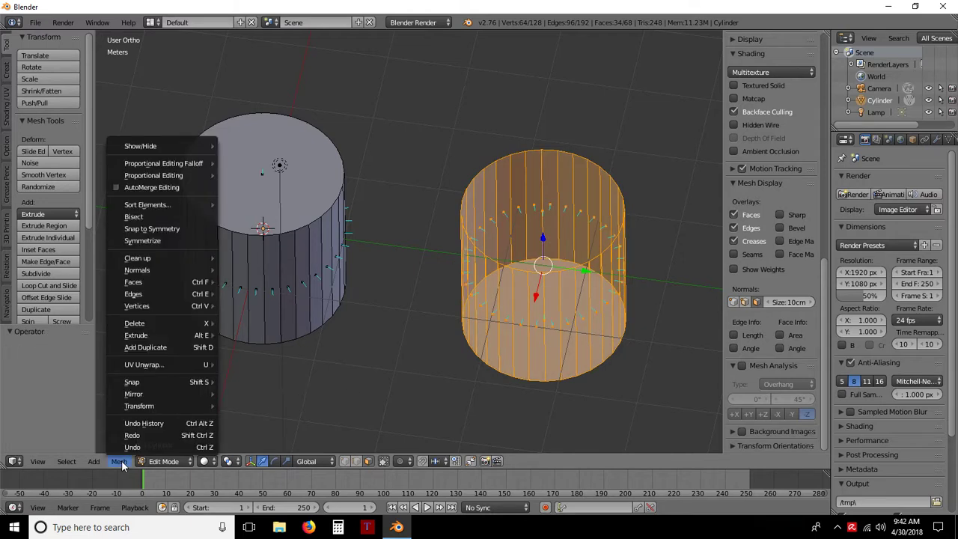
{"action": "mouse_move", "coordinate": [168, 270]}
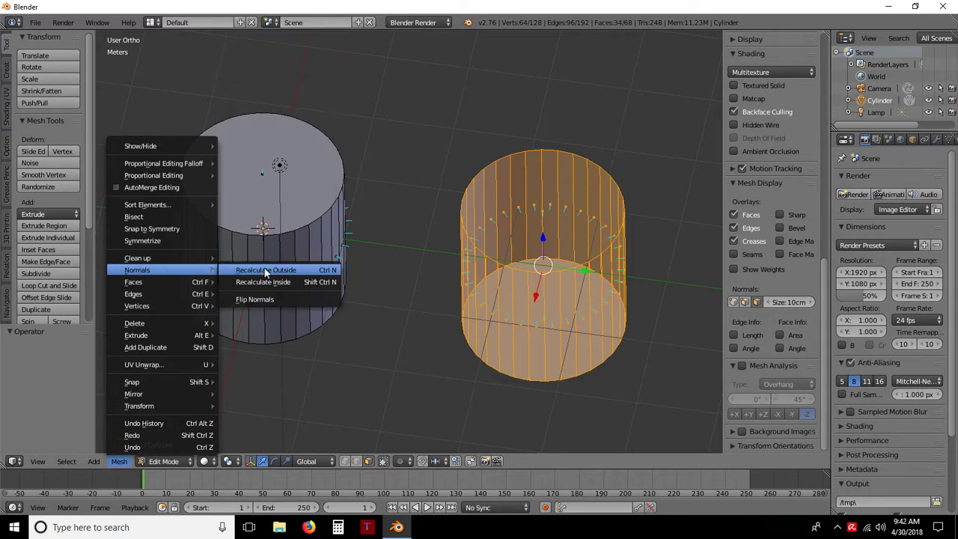
{"action": "left_click", "coordinate": [310, 271]}
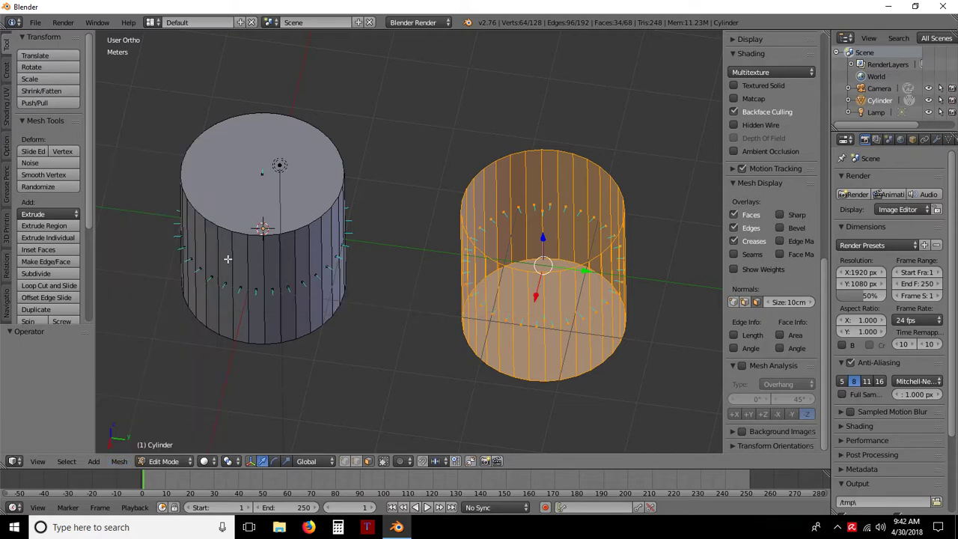
{"action": "left_click", "coordinate": [119, 462]}
{"action": "mouse_move", "coordinate": [187, 271]}
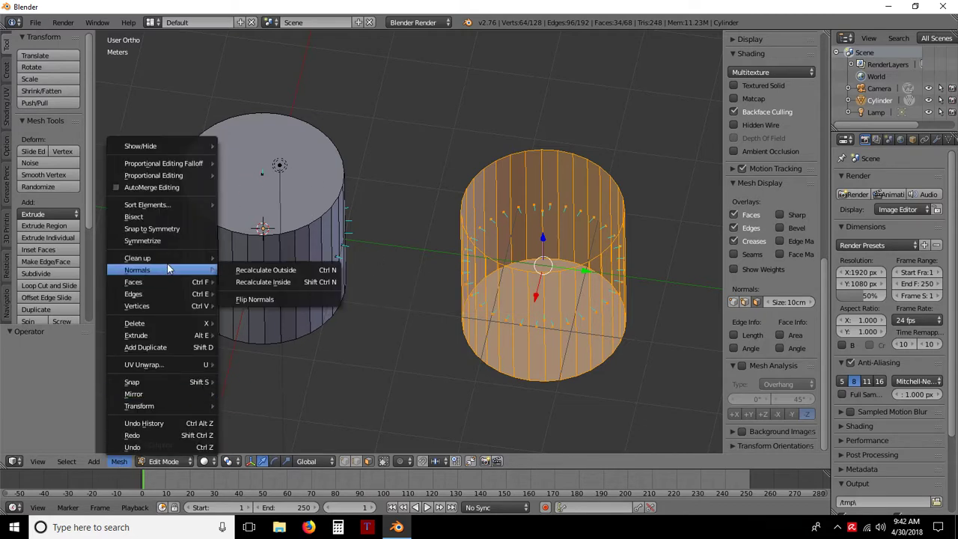
{"action": "left_click", "coordinate": [283, 282]}
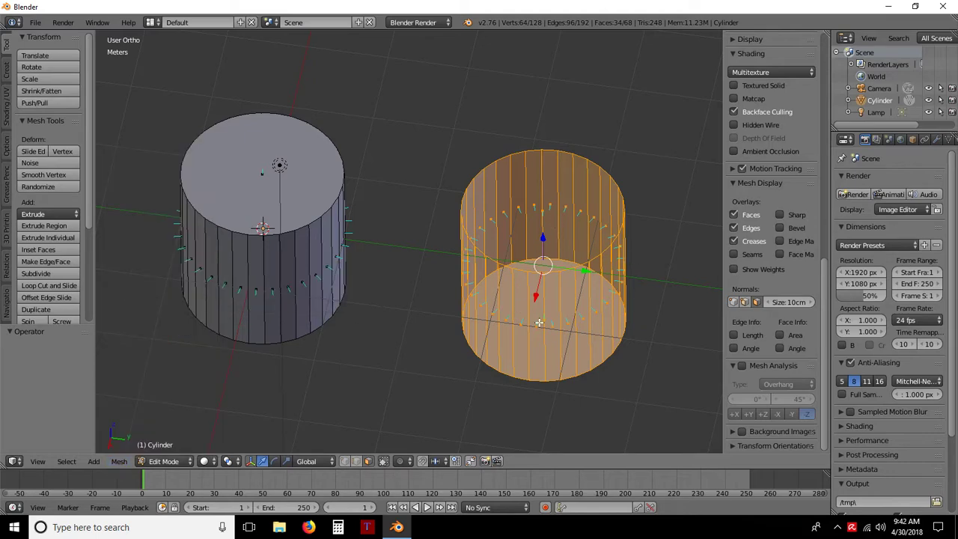
Flip the normals of all faces on the selected cylinder
{"action": "mouse_move", "coordinate": [581, 353]}
{"action": "middle_mouse_down"}
{"action": "mouse_move", "coordinate": [585, 196]}
{"action": "mouse_move", "coordinate": [581, 336]}
{"action": "middle_mouse_up"}
{"action": "left_click", "coordinate": [118, 462]}
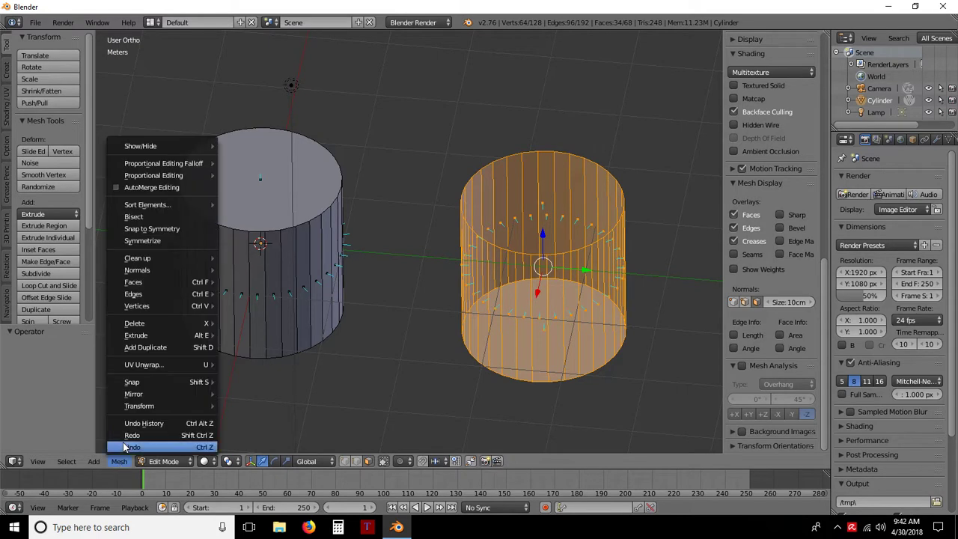
{"action": "mouse_move", "coordinate": [153, 270]}
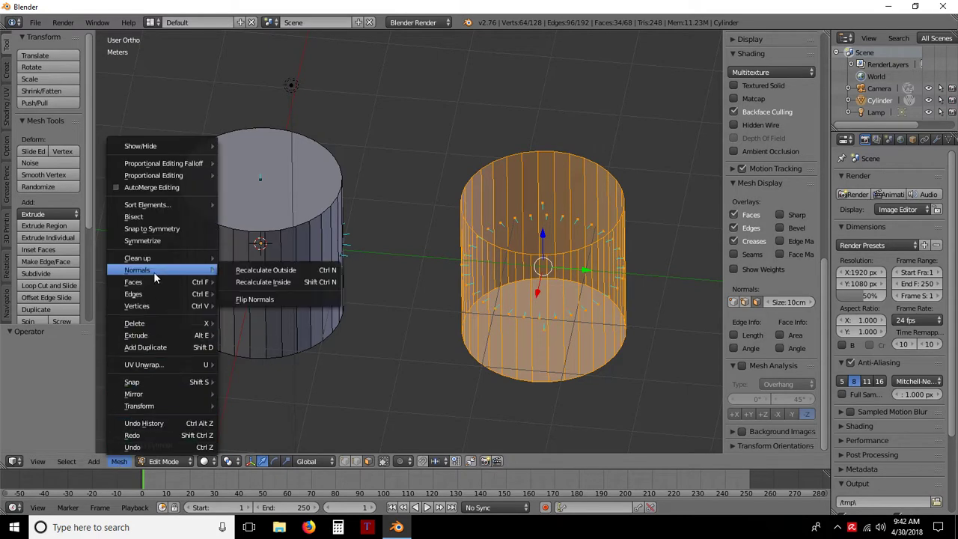
{"action": "left_click", "coordinate": [281, 298]}
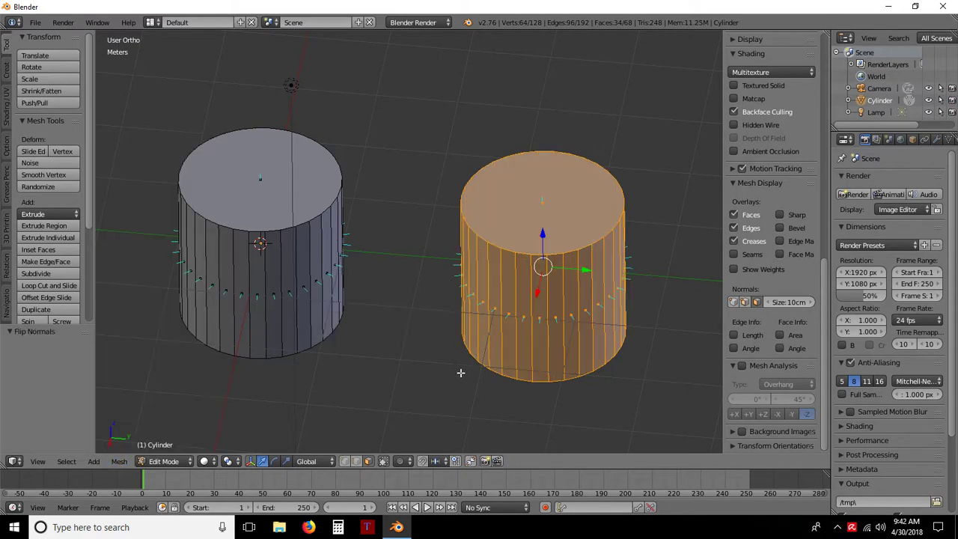
Select the top cap, bottom cap and one side face of the corrected cylinder, and flip only their normals
{"action": "scroll", "coordinate": [443, 369], "scroll_direction": "down", "scroll_amount": 2}
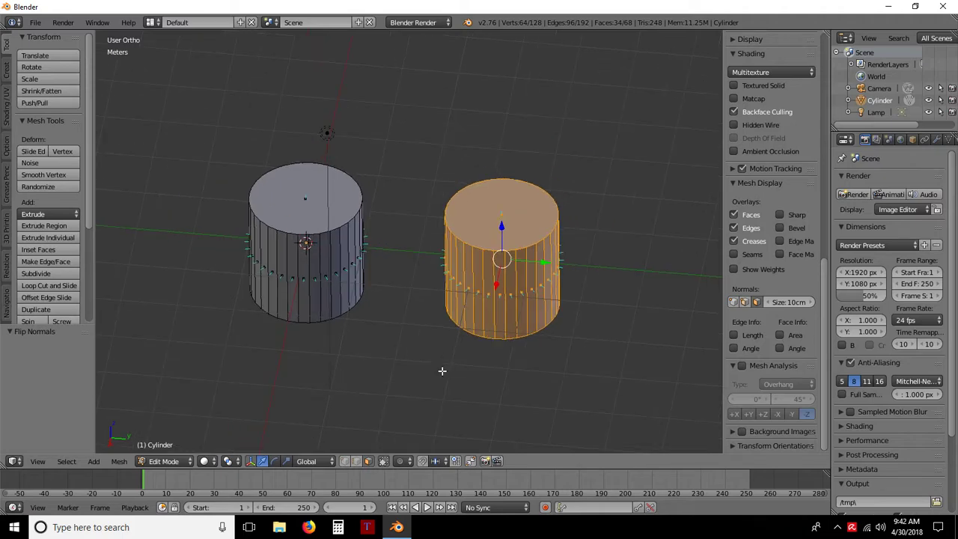
{"action": "right_click", "coordinate": [498, 293]}
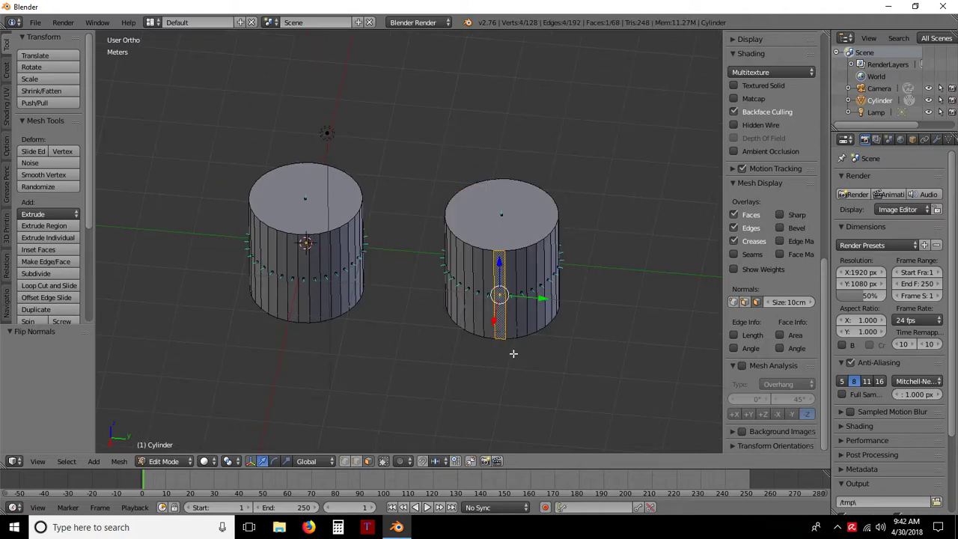
{"action": "middle_click_drag", "start_coordinate": [533, 353], "coordinate": [385, 385]}
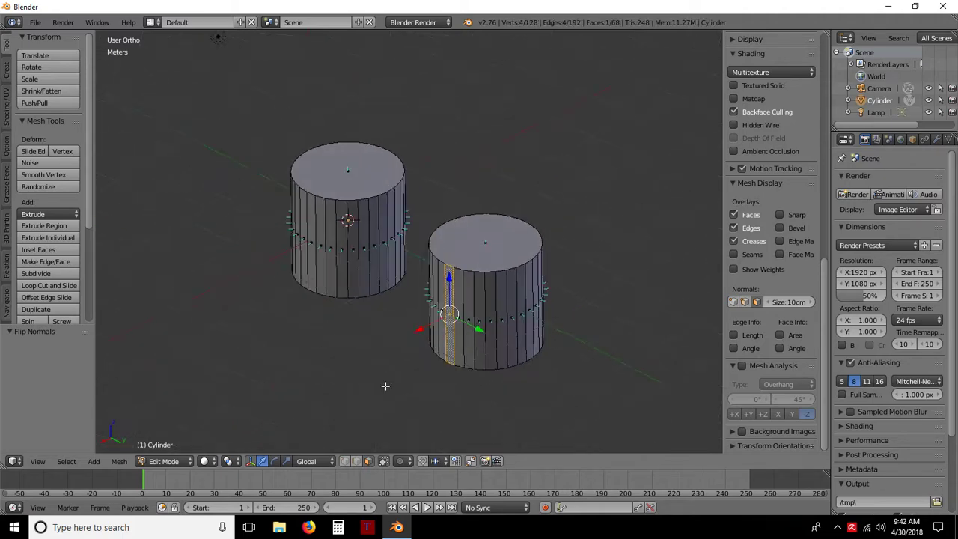
{"action": "left_click", "coordinate": [119, 462]}
{"action": "right_click", "coordinate": [481, 252]}
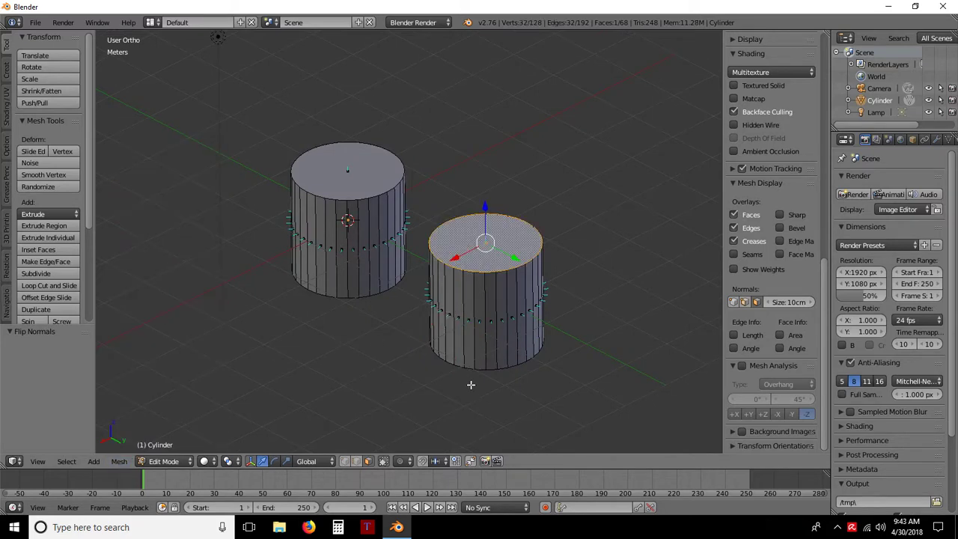
{"action": "middle_click_drag", "start_coordinate": [567, 399], "coordinate": [519, 295], "text": "shift"}
{"action": "right_click", "coordinate": [503, 281], "text": "shift"}
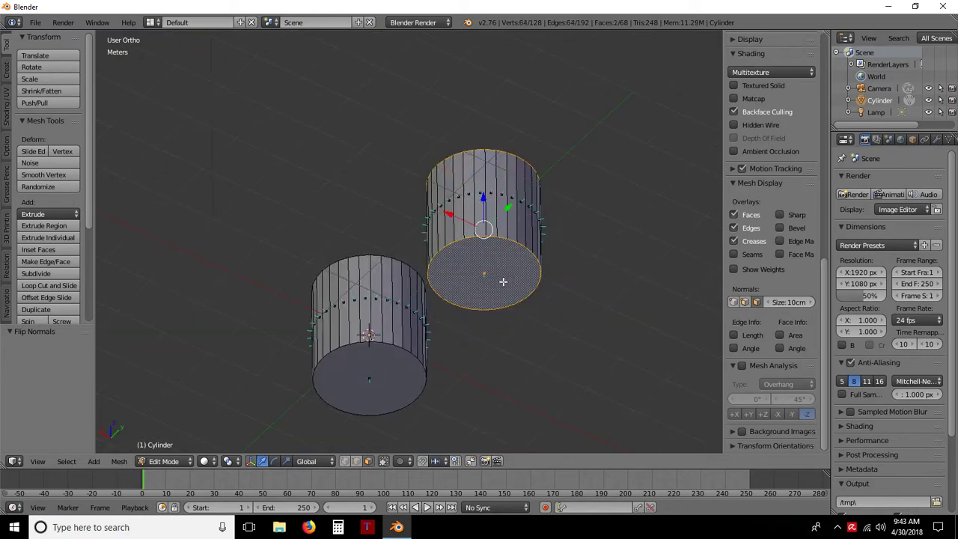
{"action": "middle_click_drag", "start_coordinate": [582, 250], "coordinate": [590, 332]}
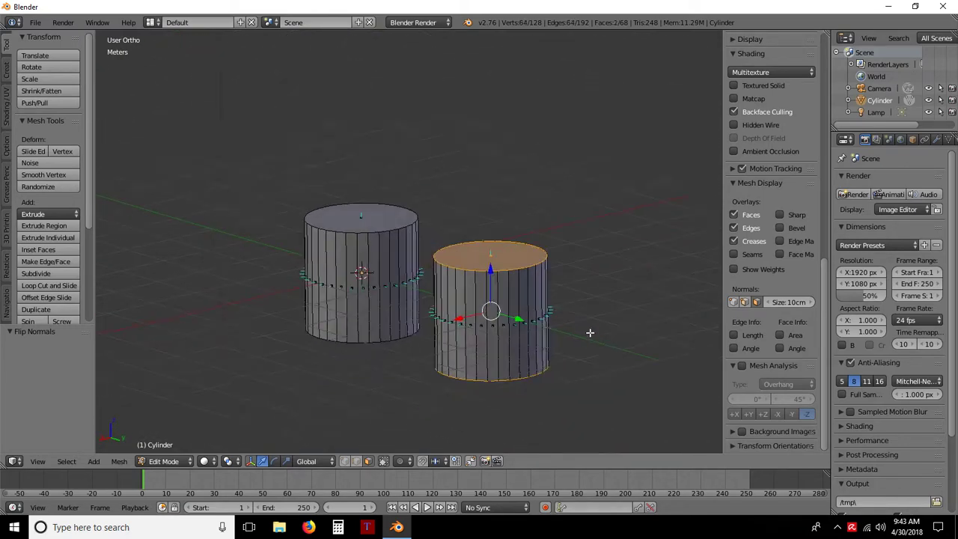
{"action": "right_click", "coordinate": [462, 323], "text": "shift"}
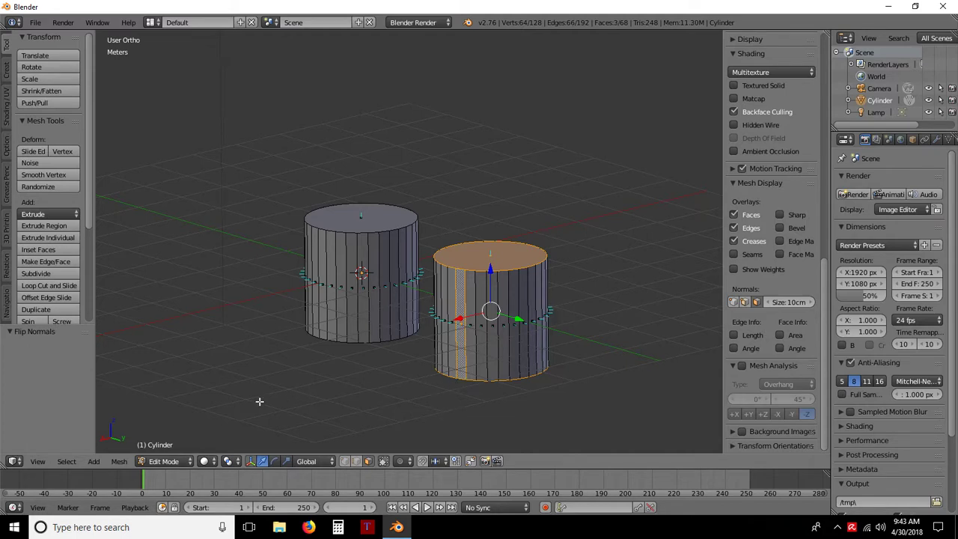
{"action": "left_click", "coordinate": [118, 462]}
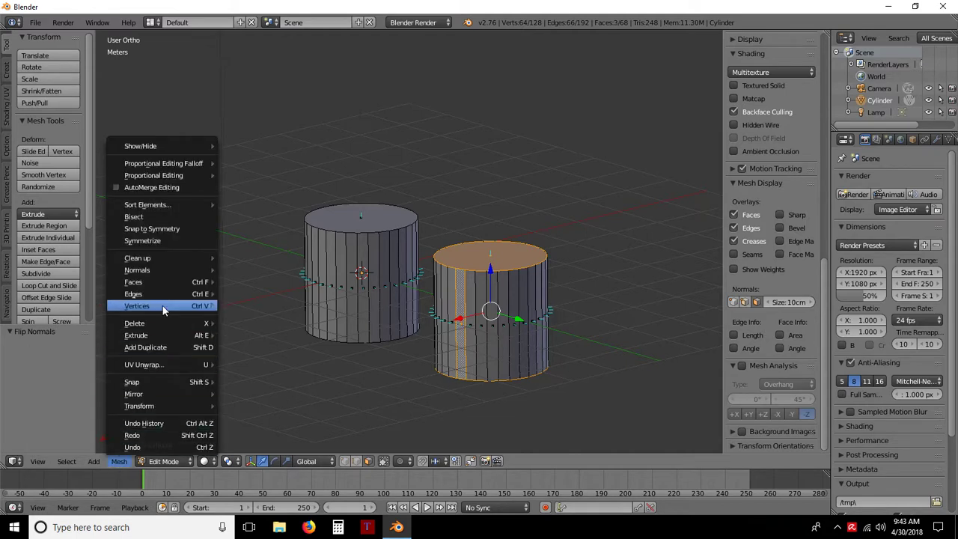
{"action": "mouse_move", "coordinate": [158, 274]}
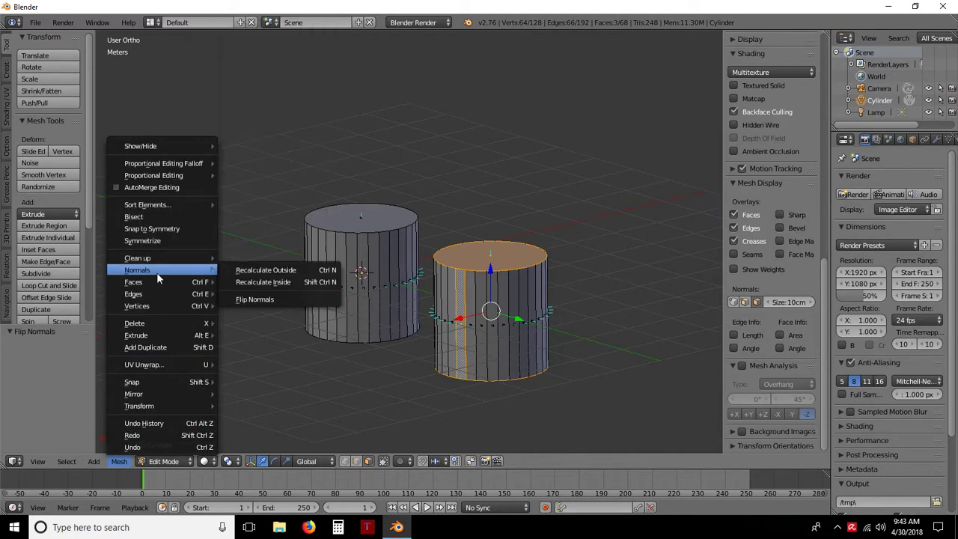
{"action": "left_click", "coordinate": [283, 299]}
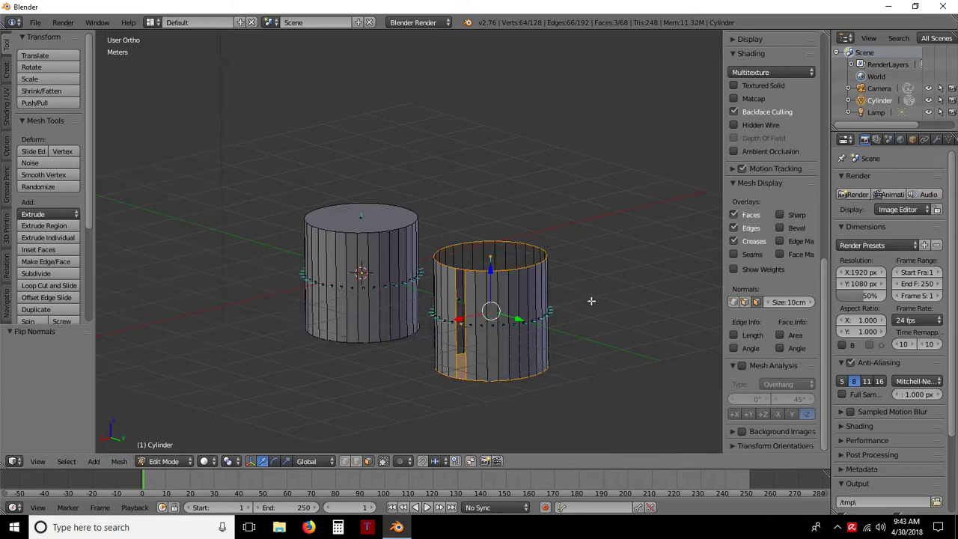
{"action": "middle_click_drag", "start_coordinate": [591, 300], "coordinate": [573, 329]}
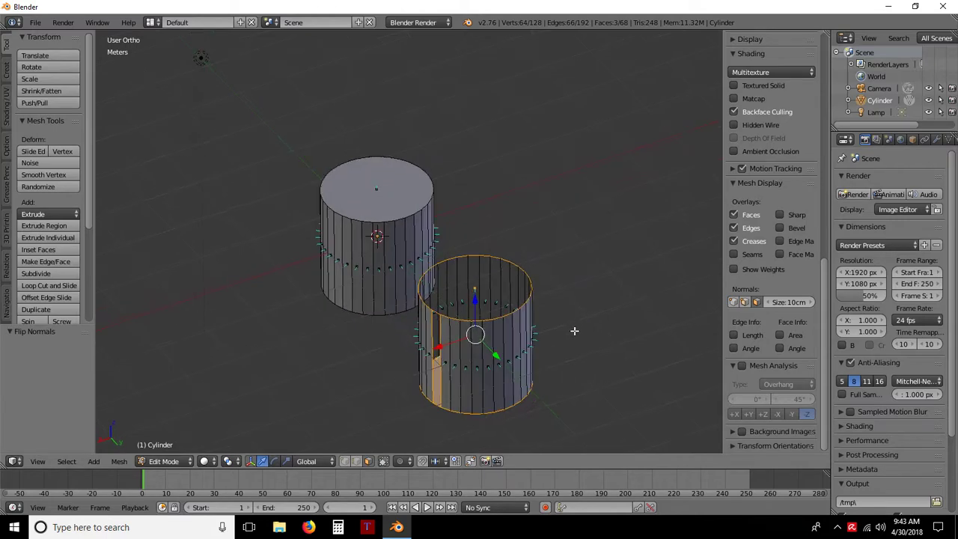
Recalculate the normals of the selected caps and side face
{"action": "left_click", "coordinate": [119, 461]}
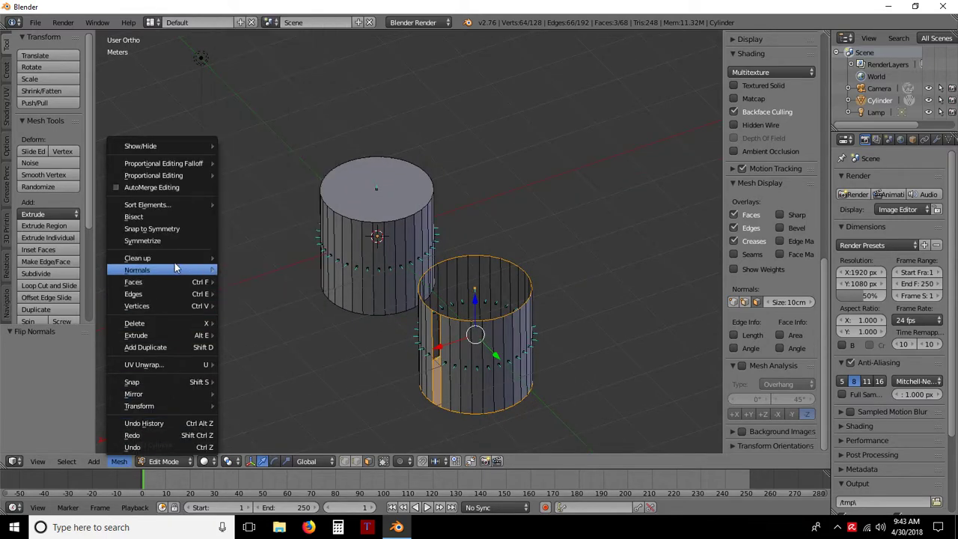
{"action": "mouse_move", "coordinate": [170, 272]}
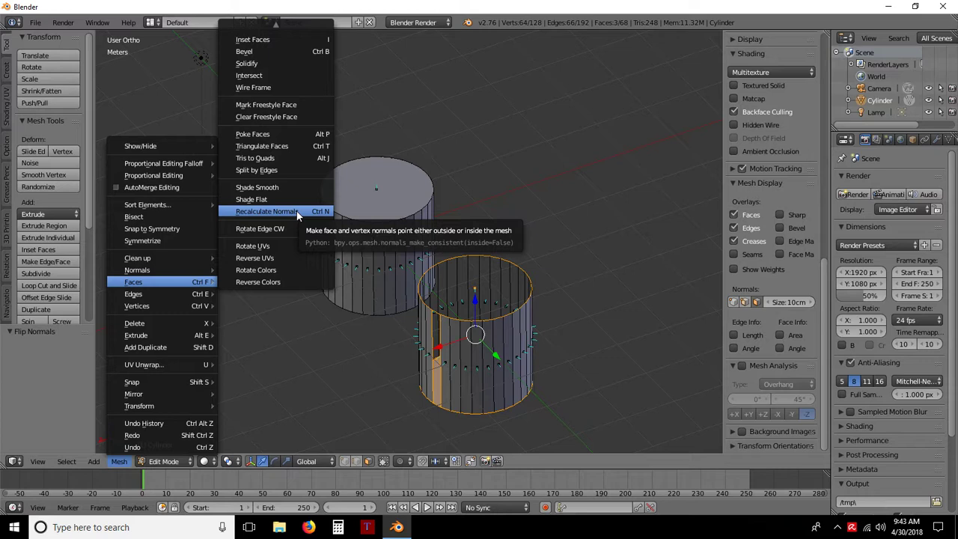
{"action": "left_click", "coordinate": [297, 213]}
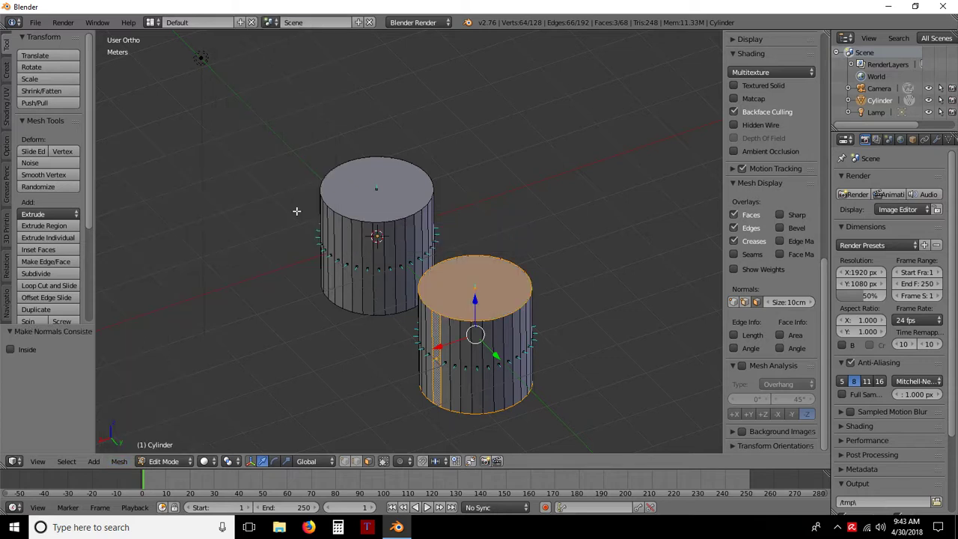
{"action": "middle_click_drag", "start_coordinate": [609, 396], "coordinate": [632, 394]}
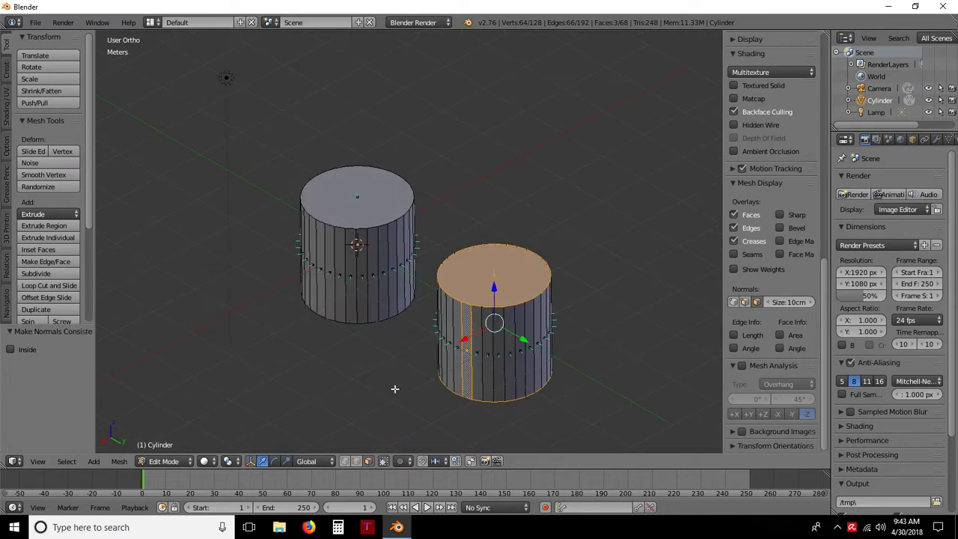
Undo the recalculation, the partial flip and the individual face selections, back to the whole cylinder being selected
{"action": "key", "text": "x"}
{"action": "left_click", "coordinate": [394, 389]}
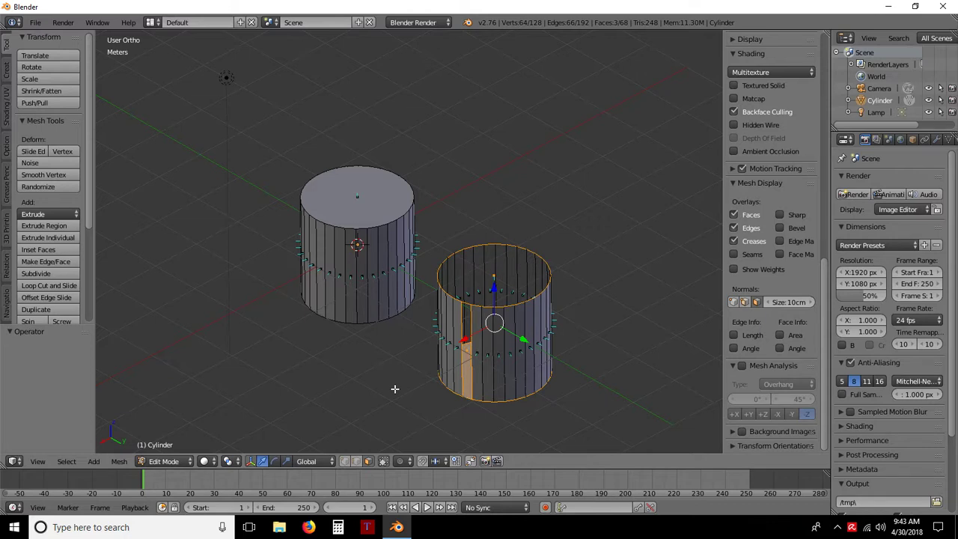
{"action": "key", "text": "ctrl+z"}
{"action": "key", "text": "ctrl+z"}
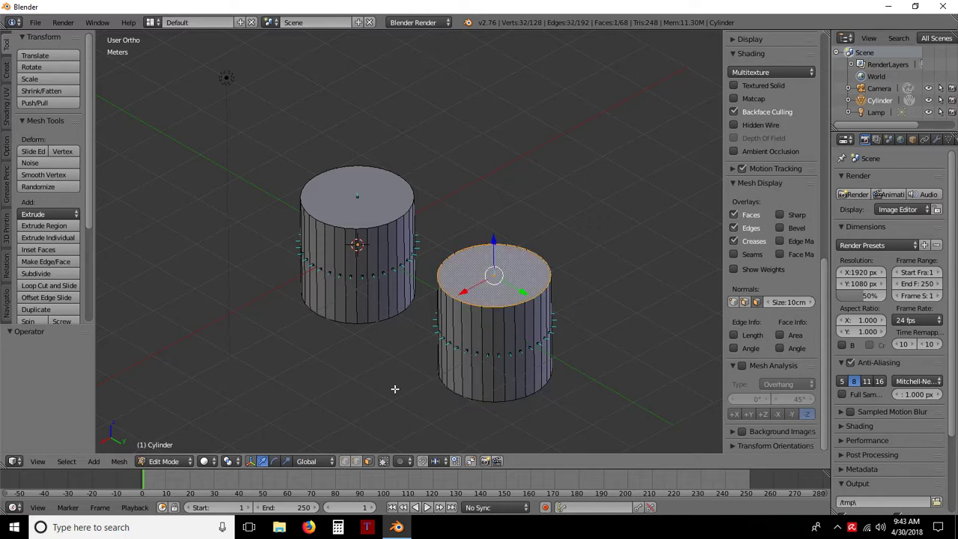
{"action": "key", "text": "ctrl+z"}
{"action": "key", "text": "ctrl+z"}
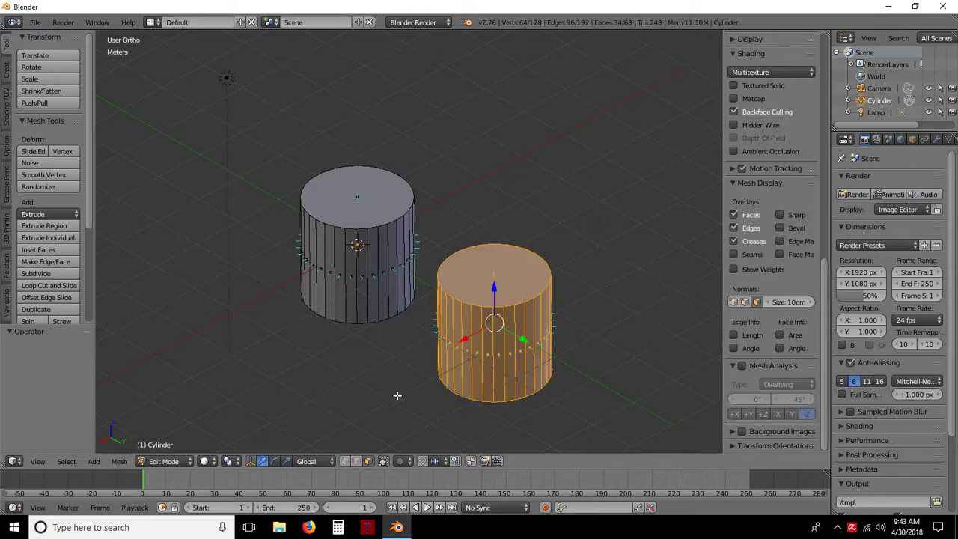
Turn off the display of face normals as lines on the cylinders
{"action": "middle_click_drag", "start_coordinate": [540, 389], "coordinate": [556, 356]}
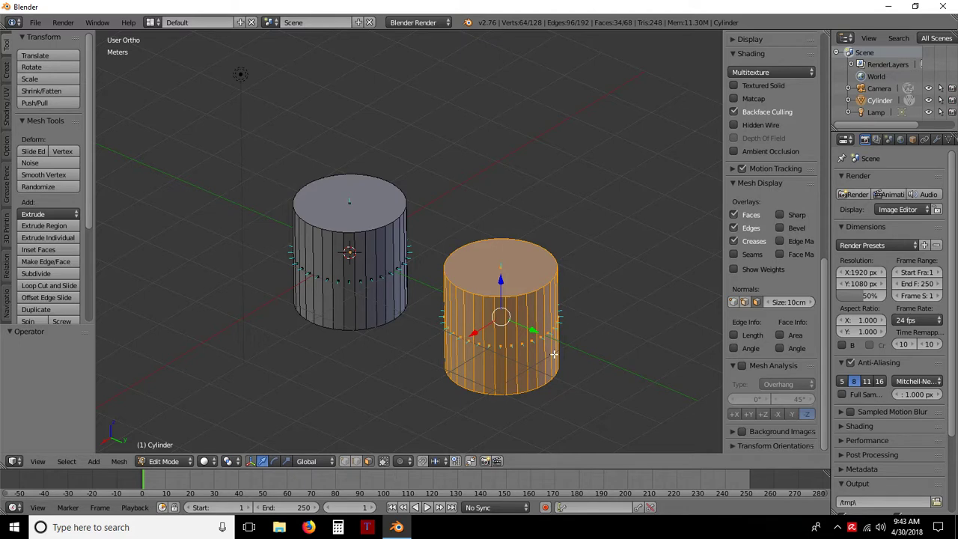
{"action": "scroll", "coordinate": [580, 340], "scroll_direction": "down", "scroll_amount": 2}
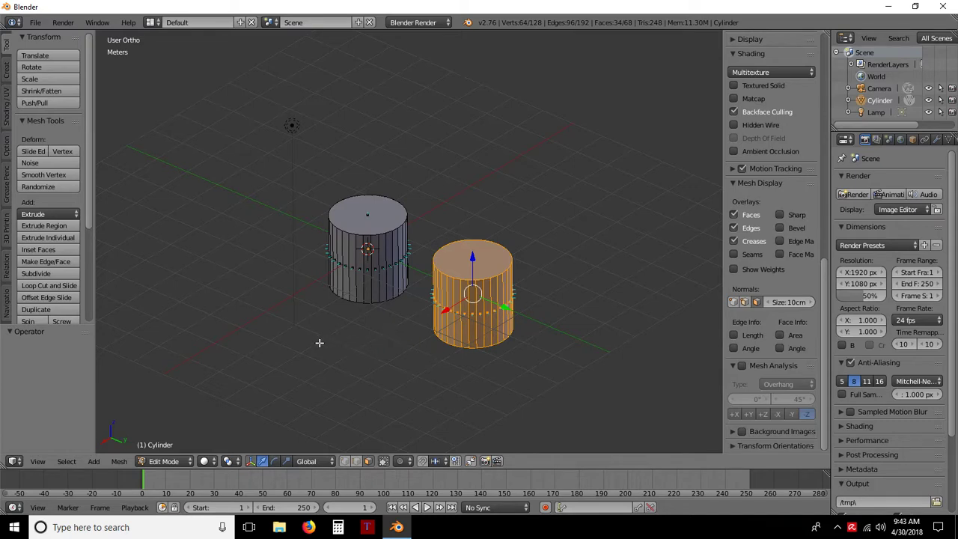
{"action": "middle_click_drag", "start_coordinate": [319, 343], "coordinate": [361, 359]}
{"action": "scroll", "coordinate": [365, 250], "scroll_direction": "up", "scroll_amount": 4}
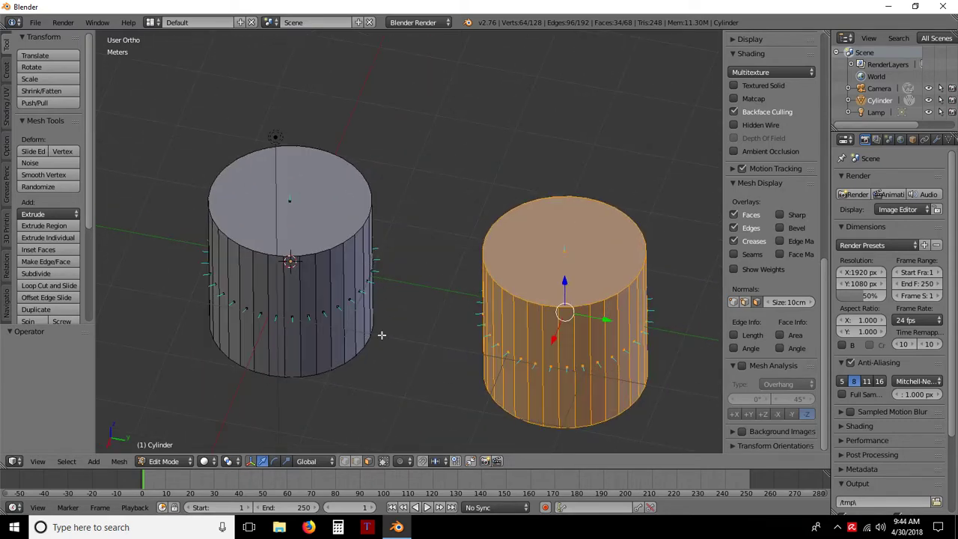
{"action": "middle_click_drag", "start_coordinate": [397, 406], "coordinate": [404, 238]}
{"action": "middle_click_drag", "start_coordinate": [409, 192], "coordinate": [389, 344]}
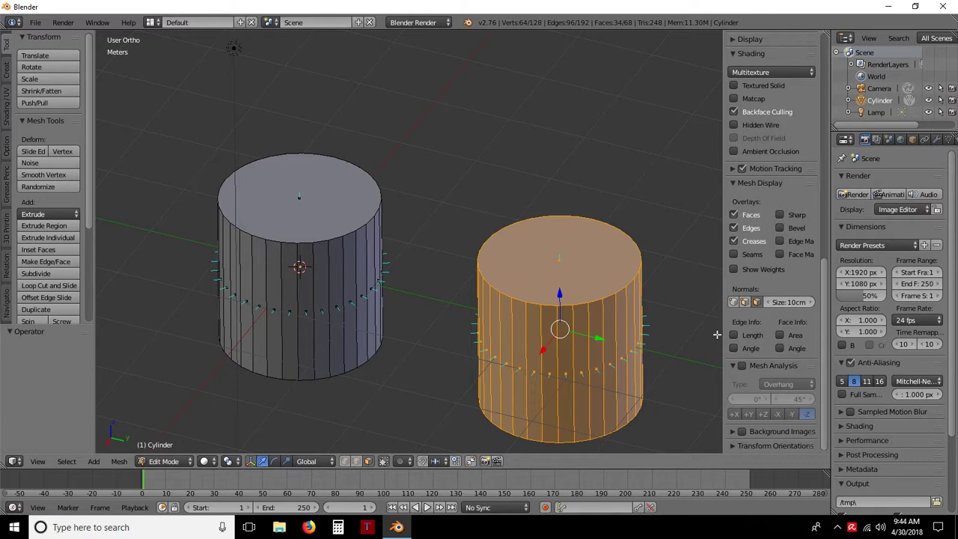
{"action": "left_click", "coordinate": [757, 301]}
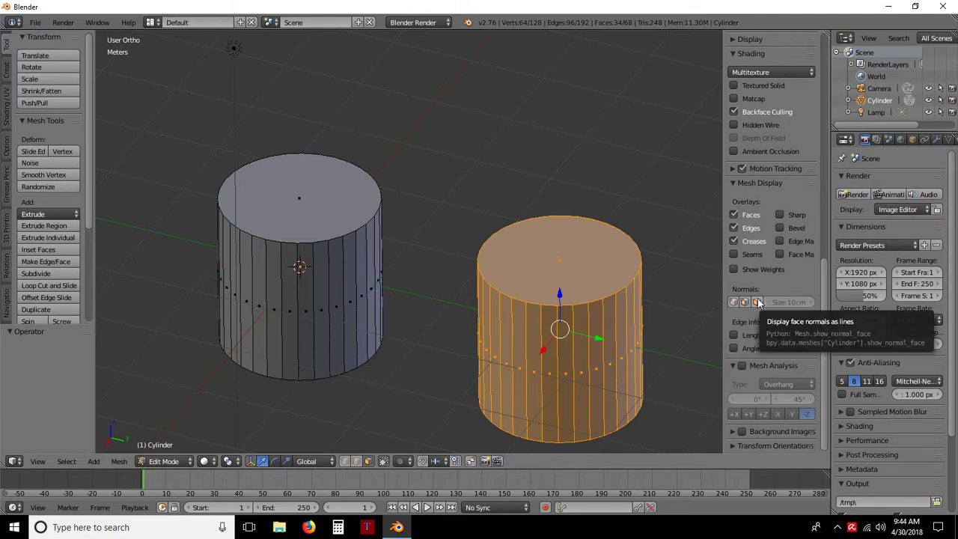
Hide the properties sidebar and the tool shelf of the 3D view
{"action": "scroll", "coordinate": [757, 302], "scroll_direction": "up", "scroll_amount": 6}
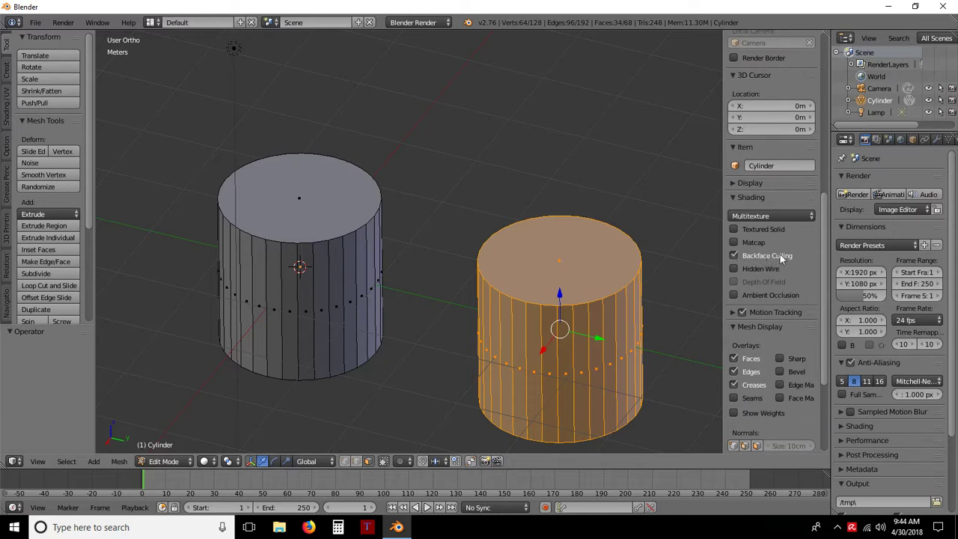
{"action": "left_click", "coordinate": [35, 22]}
{"action": "scroll", "coordinate": [427, 250], "scroll_direction": "down", "scroll_amount": 4}
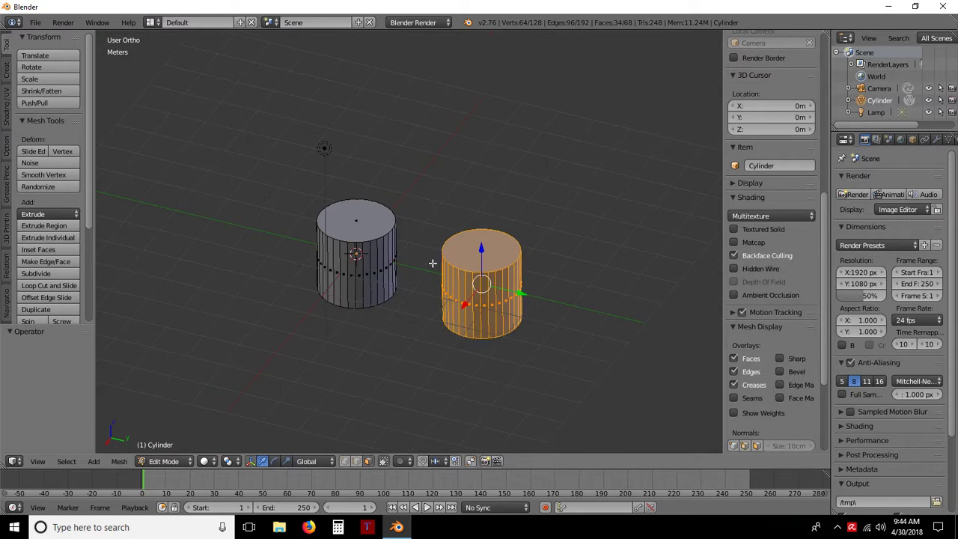
{"action": "key", "text": "n"}
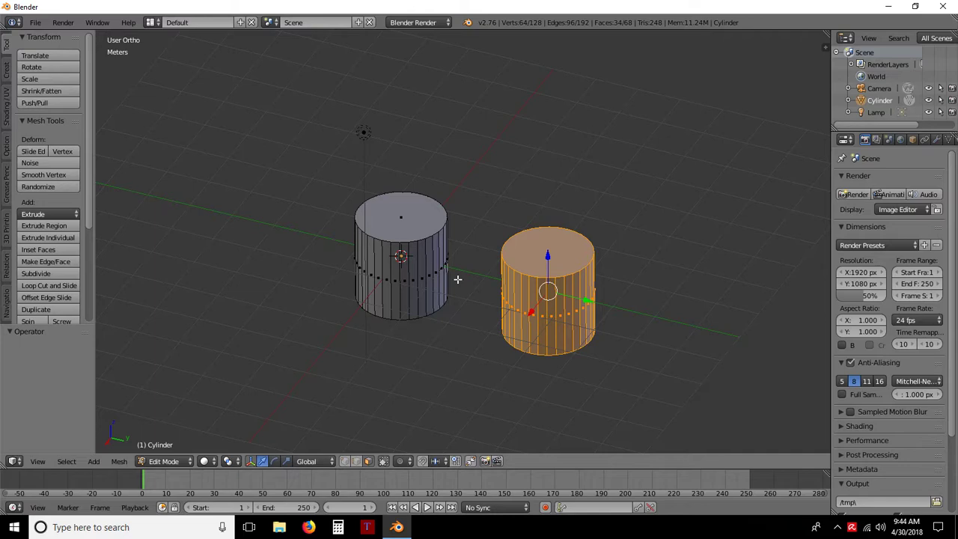
{"action": "key", "text": "t"}
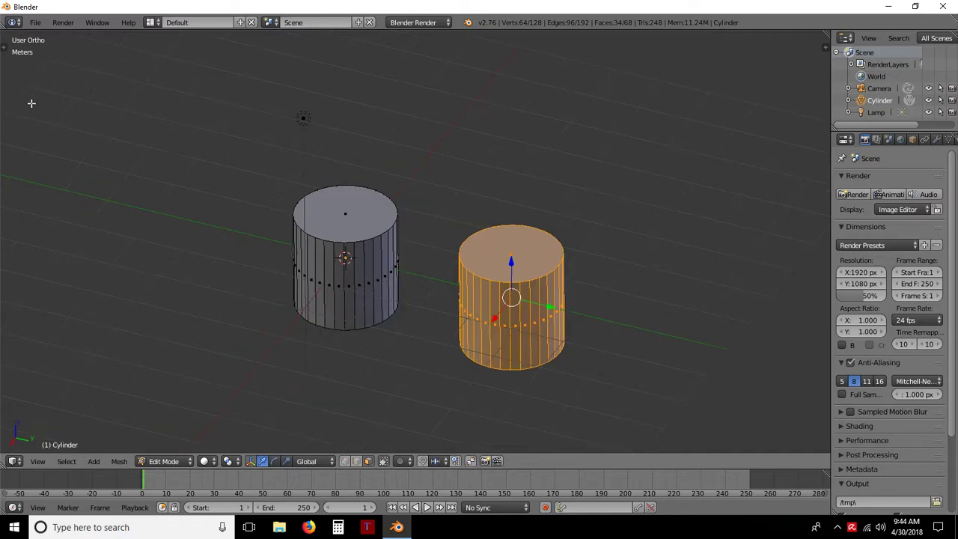
Show the 3D view's tool shelf again, and briefly show and hide the properties sidebar
{"action": "key", "text": "t"}
{"action": "key", "text": "t"}
{"action": "key", "text": "t"}
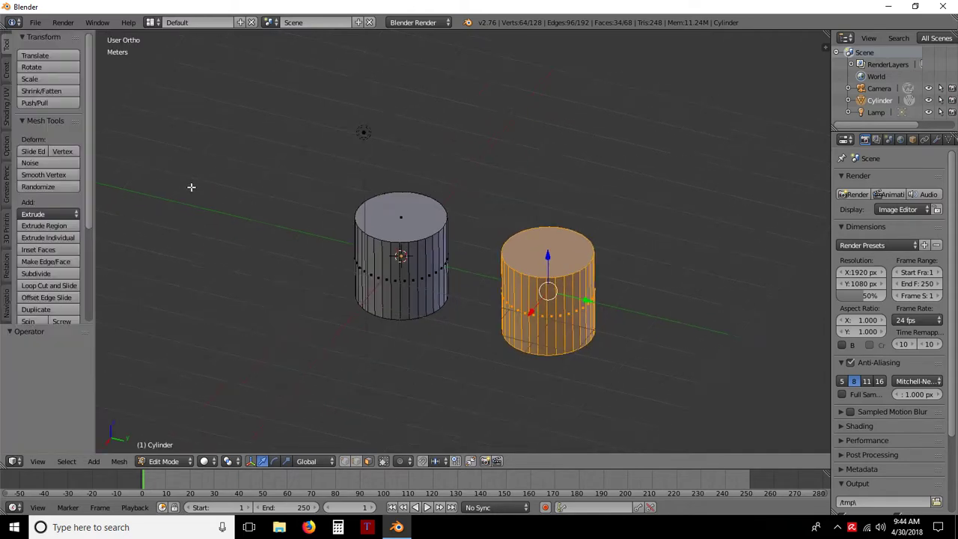
{"action": "key", "text": "n"}
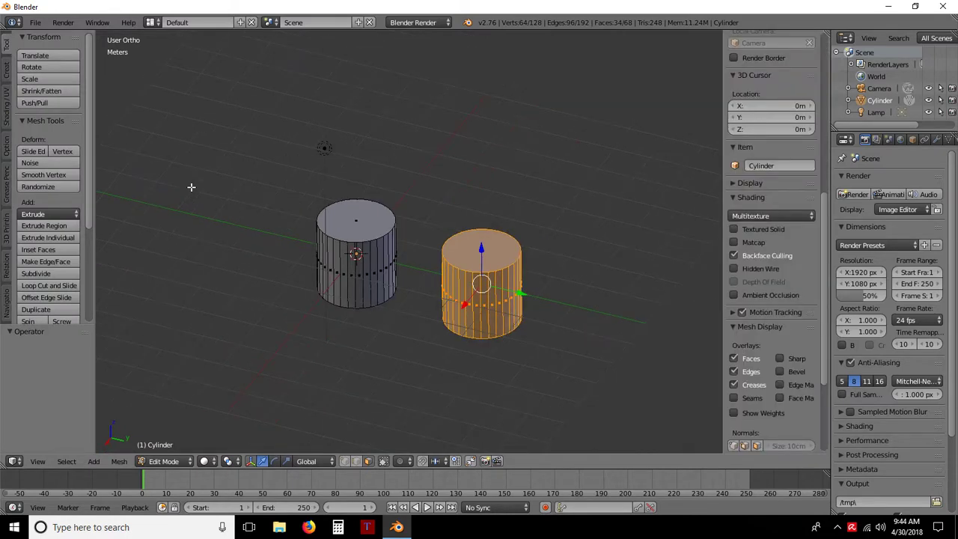
{"action": "key", "text": "n"}
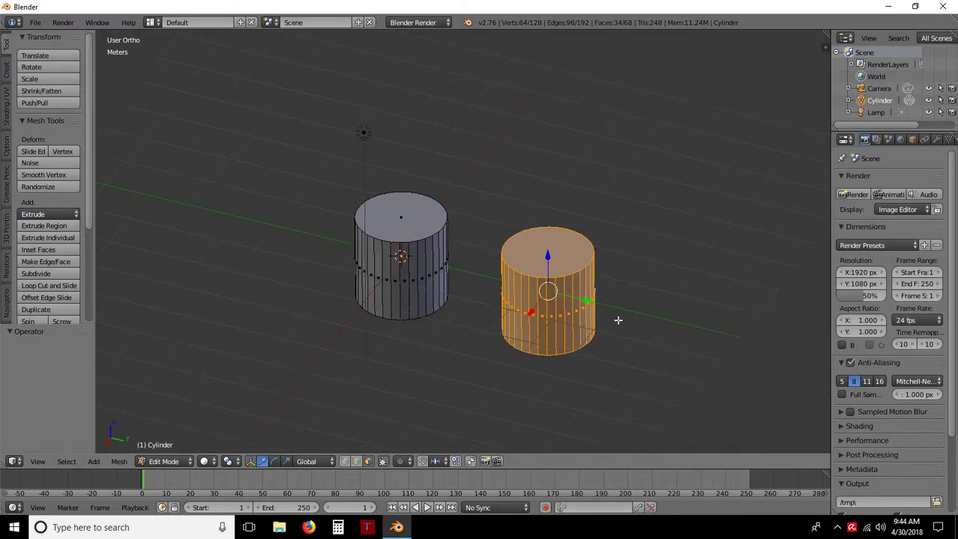
Switch the cylinders from Edit Mode to Object Mode
{"action": "left_click", "coordinate": [155, 462]}
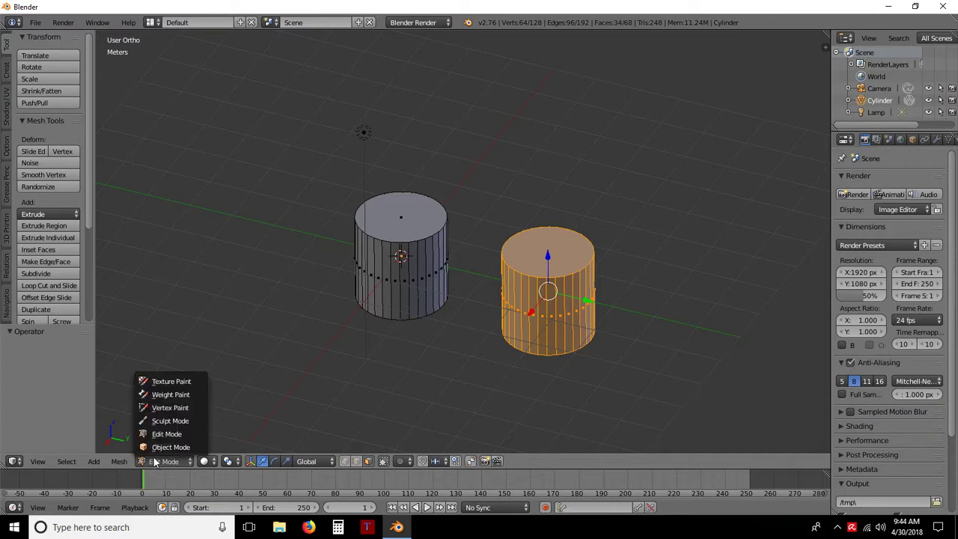
{"action": "left_click", "coordinate": [159, 448]}
{"action": "mouse_move", "coordinate": [386, 351]}
{"action": "middle_mouse_down"}
{"action": "mouse_move", "coordinate": [541, 353]}
{"action": "mouse_move", "coordinate": [528, 232]}
{"action": "mouse_move", "coordinate": [504, 248]}
{"action": "mouse_move", "coordinate": [464, 317]}
{"action": "mouse_move", "coordinate": [409, 347]}
{"action": "mouse_move", "coordinate": [372, 345]}
{"action": "middle_mouse_up"}
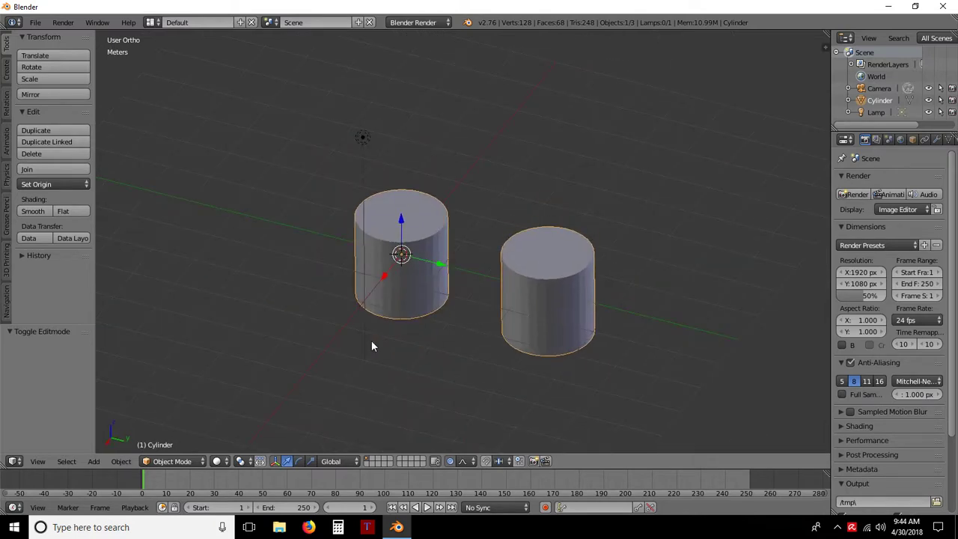
Open the recent file Semi-007 (with tires).blend
{"action": "left_click", "coordinate": [35, 23]}
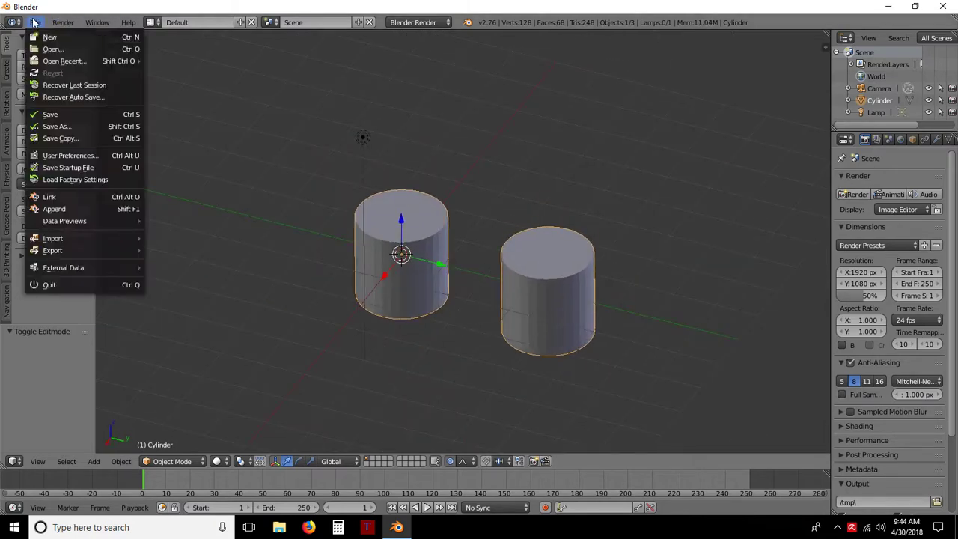
{"action": "mouse_move", "coordinate": [51, 69]}
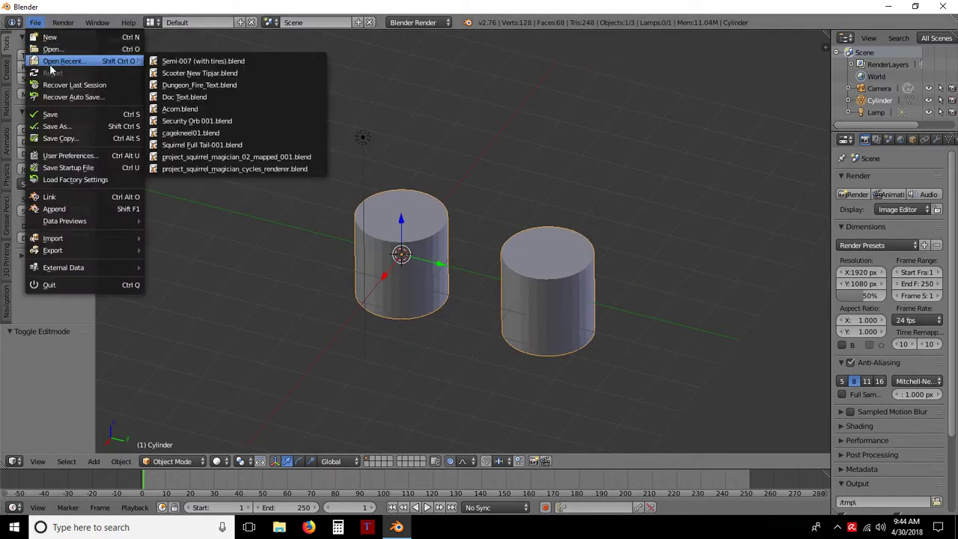
{"action": "left_click", "coordinate": [216, 63]}
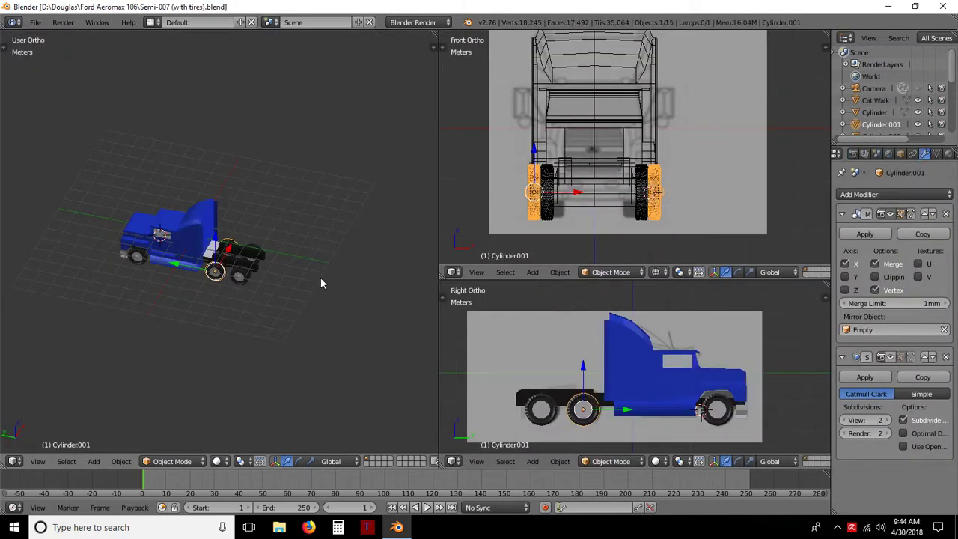
Examine the blue truck model from several angles, including its front, side and rear wheels
{"action": "middle_click_drag", "start_coordinate": [187, 274], "coordinate": [235, 272]}
{"action": "middle_click_drag", "start_coordinate": [221, 307], "coordinate": [251, 300]}
{"action": "mouse_move", "coordinate": [178, 293]}
{"action": "middle_mouse_down"}
{"action": "mouse_move", "coordinate": [274, 302]}
{"action": "mouse_move", "coordinate": [344, 276]}
{"action": "mouse_move", "coordinate": [357, 237]}
{"action": "mouse_move", "coordinate": [340, 289]}
{"action": "mouse_move", "coordinate": [212, 263]}
{"action": "mouse_move", "coordinate": [172, 276]}
{"action": "middle_mouse_up"}
{"action": "middle_click_drag", "start_coordinate": [342, 258], "coordinate": [193, 262]}
{"action": "middle_click_drag", "start_coordinate": [316, 313], "coordinate": [277, 313]}
{"action": "middle_click_drag", "start_coordinate": [180, 299], "coordinate": [268, 300]}
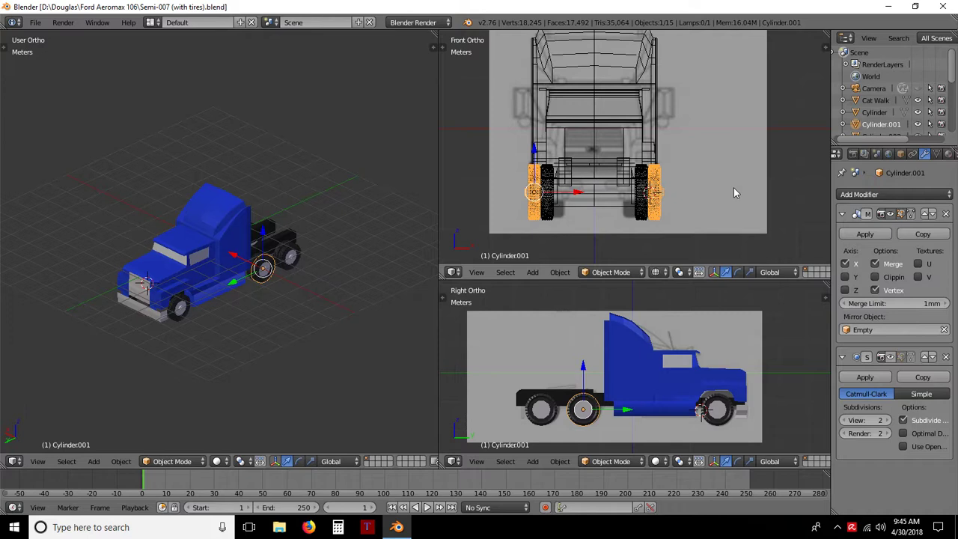
Inspect the truck in front and side views of the large viewport, ending with the left orthographic view against the reference image
{"action": "key", "text": "KP_1"}
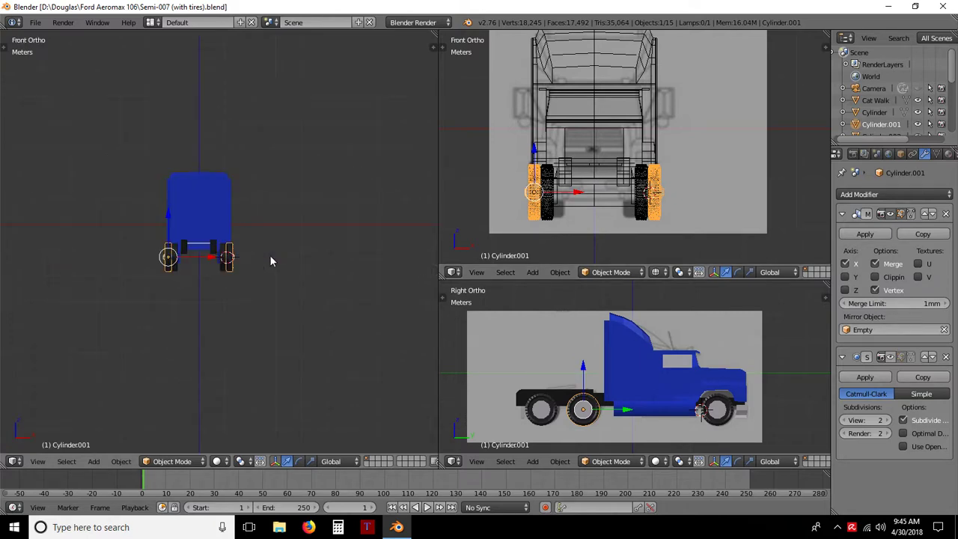
{"action": "key", "text": "KP_3"}
{"action": "key", "text": "shift+KP_3"}
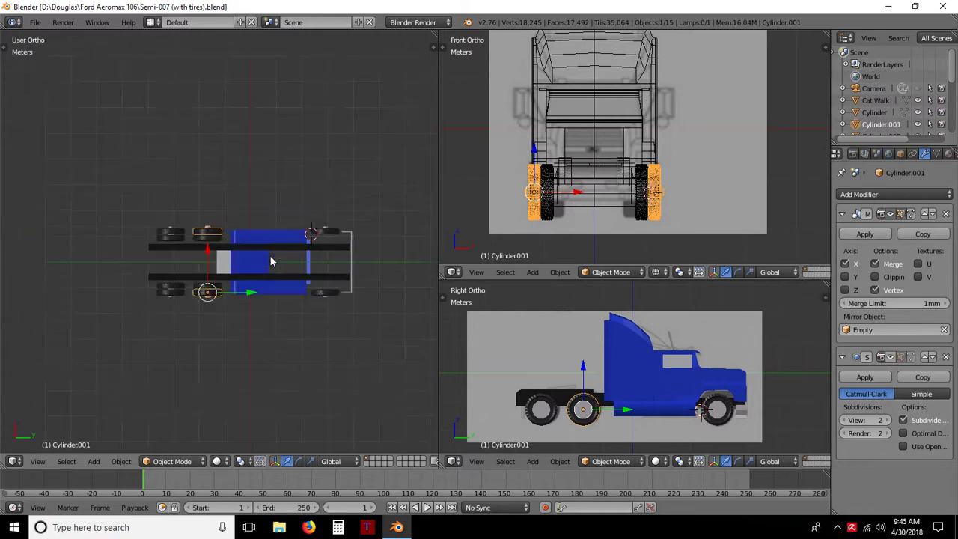
{"action": "key", "text": "KP_3"}
{"action": "key", "text": "ctrl+KP_3"}
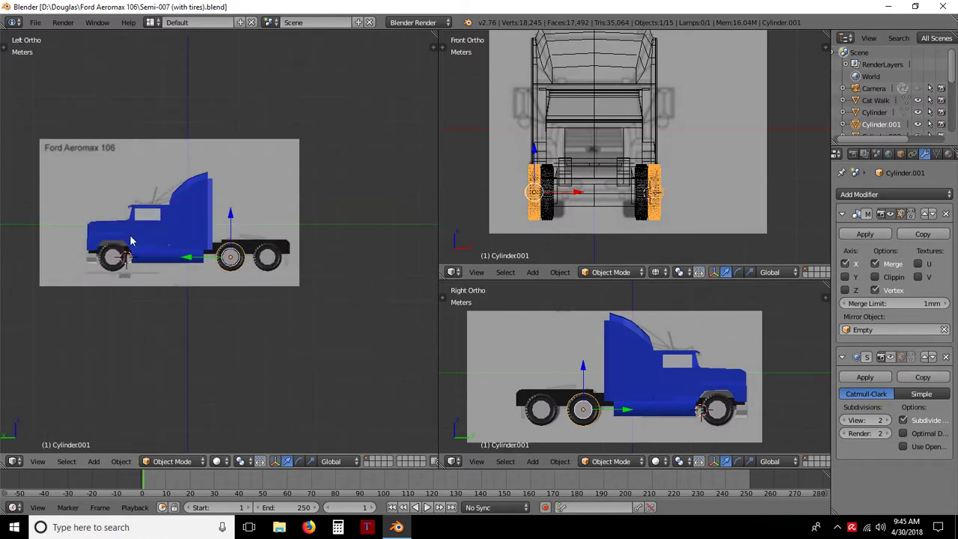
{"action": "scroll", "coordinate": [131, 241], "scroll_direction": "up", "scroll_amount": 1}
{"action": "scroll", "coordinate": [129, 240], "scroll_direction": "down", "scroll_amount": 1}
{"action": "mouse_move", "coordinate": [188, 264]}
{"action": "left_mouse_down"}
{"action": "mouse_move", "coordinate": [212, 260]}
{"action": "mouse_move", "coordinate": [190, 262]}
{"action": "left_mouse_up"}
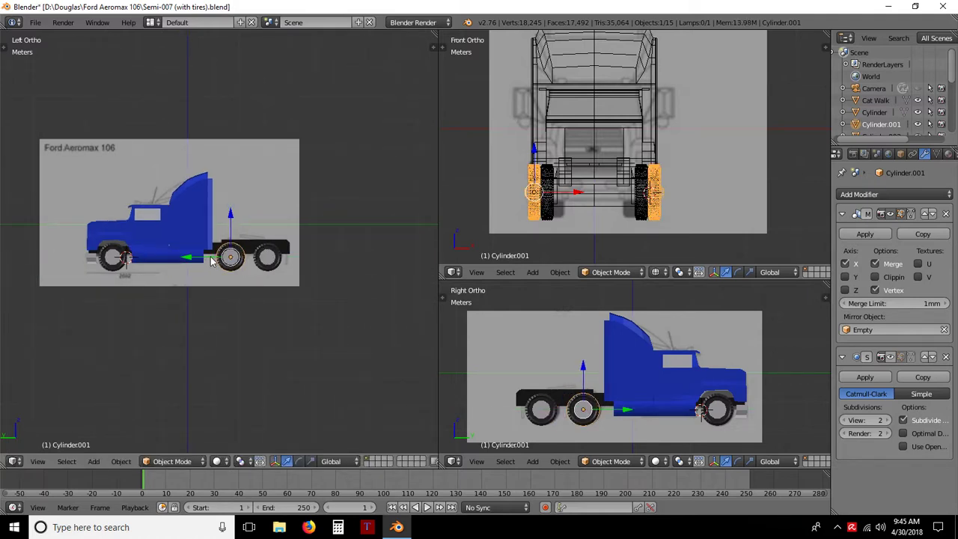